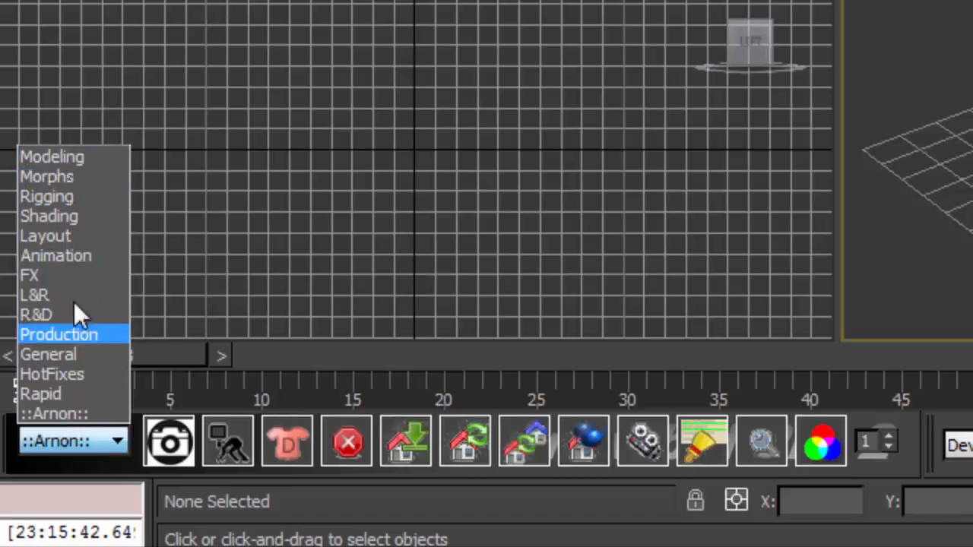
# - Look through the Animation category's tool pages, return to the personal user category, and check its pages
pyautogui.click(80, 259)
pyautogui.click(890, 435)
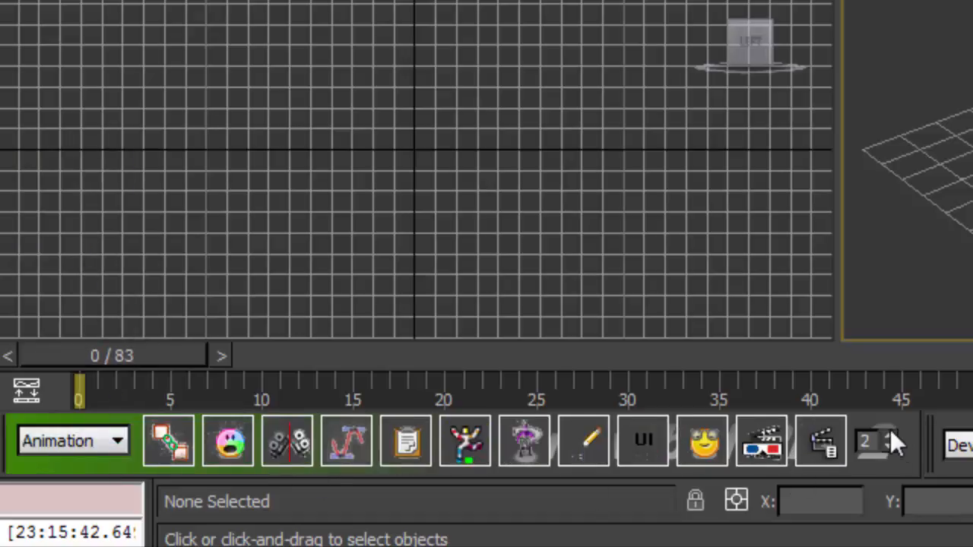
pyautogui.click(889, 436)
pyautogui.click(95, 440)
pyautogui.click(93, 417)
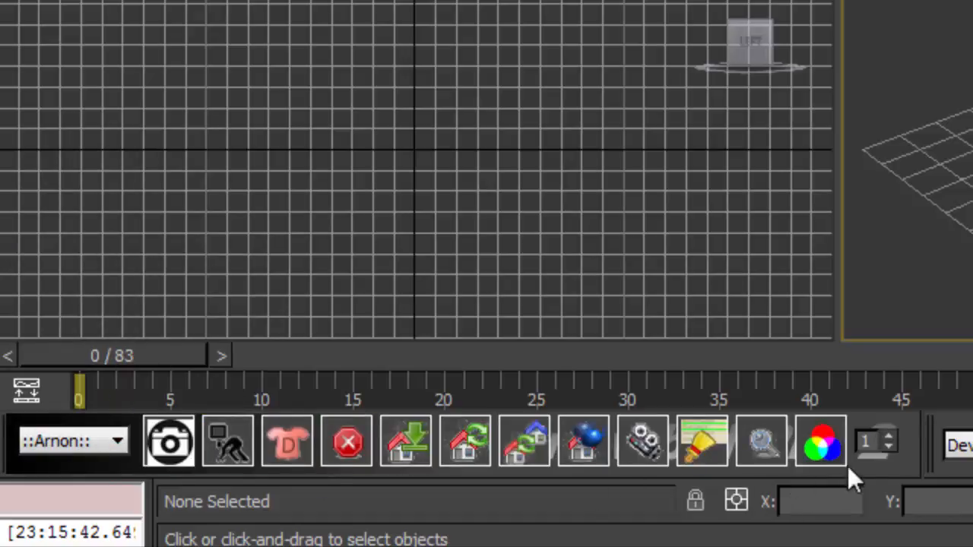
pyautogui.click(889, 436)
pyautogui.click(888, 446)
# - Open the dialog for adding tools to the personal category and look over the items already in it
pyautogui.rightClick(899, 458)
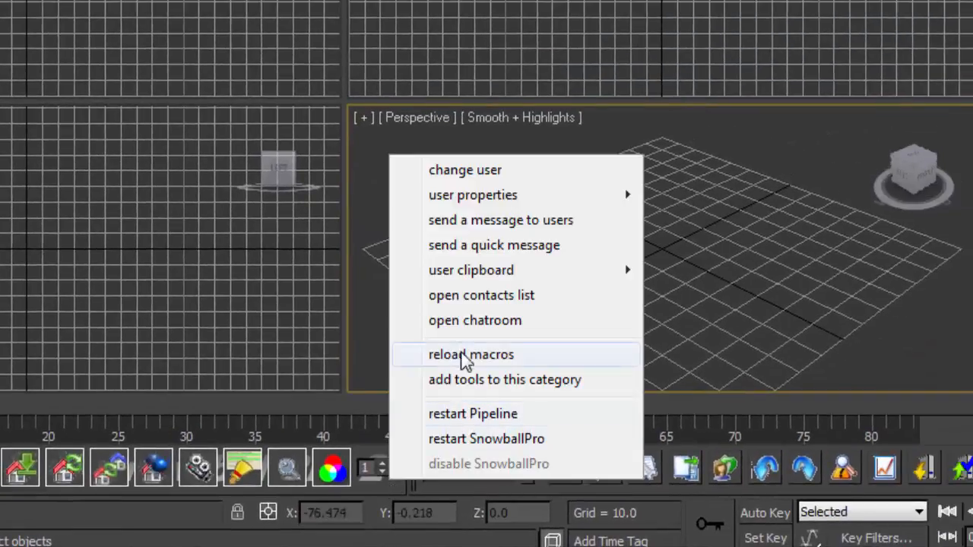
pyautogui.click(479, 382)
pyautogui.click(542, 219)
pyautogui.click(531, 294)
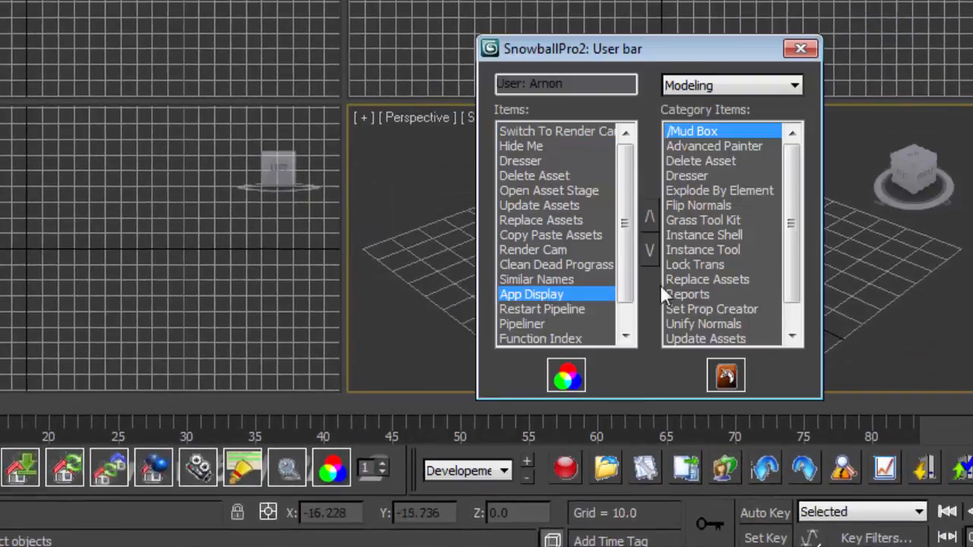
# - Look through the Modeling category's items, switch the category to Animation, browse the remaining categories, and close the dialog
pyautogui.click(694, 264)
pyautogui.click(691, 205)
pyautogui.click(700, 161)
pyautogui.click(707, 309)
pyautogui.click(695, 85)
pyautogui.click(703, 183)
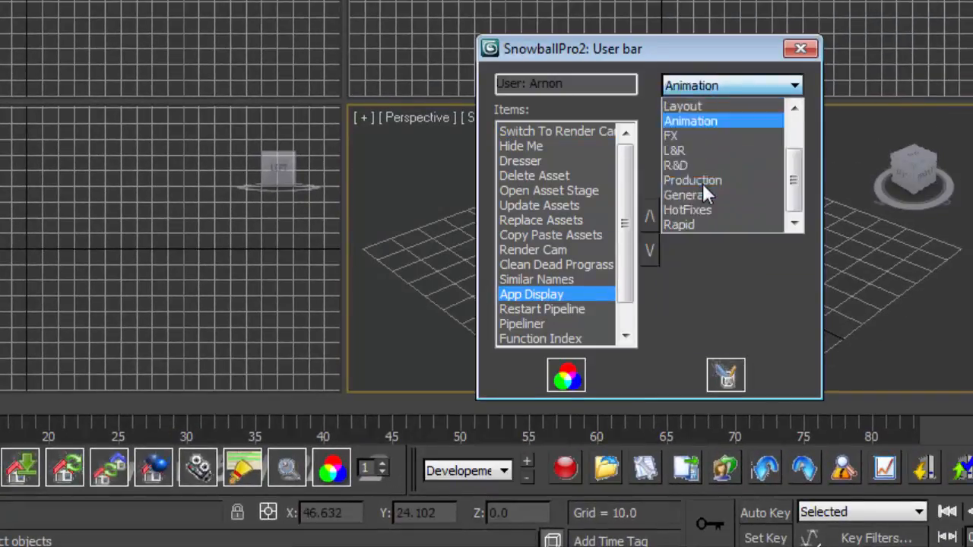
pyautogui.click(800, 49)
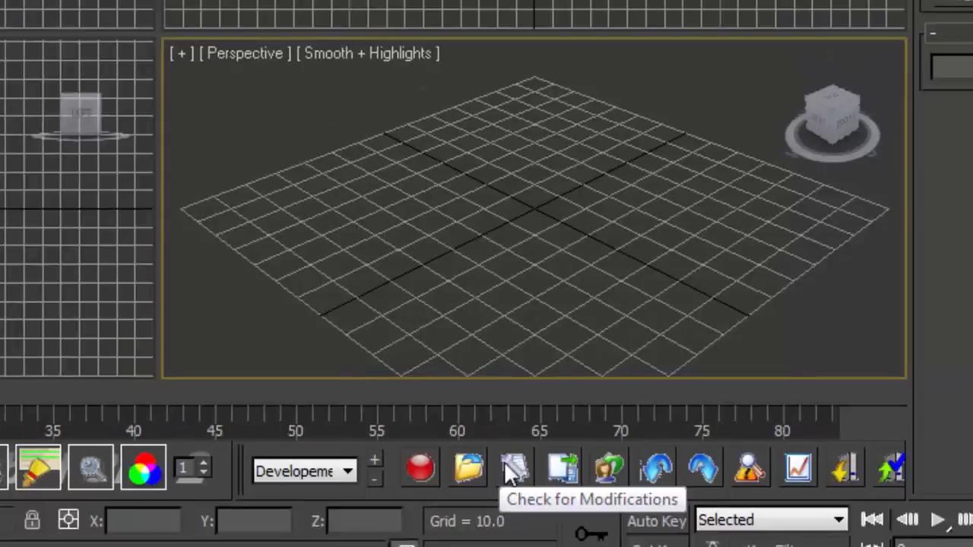
# - Check the MaxScript working tree for modifications, review the modified and unversioned files, and close the list
pyautogui.click(506, 465)
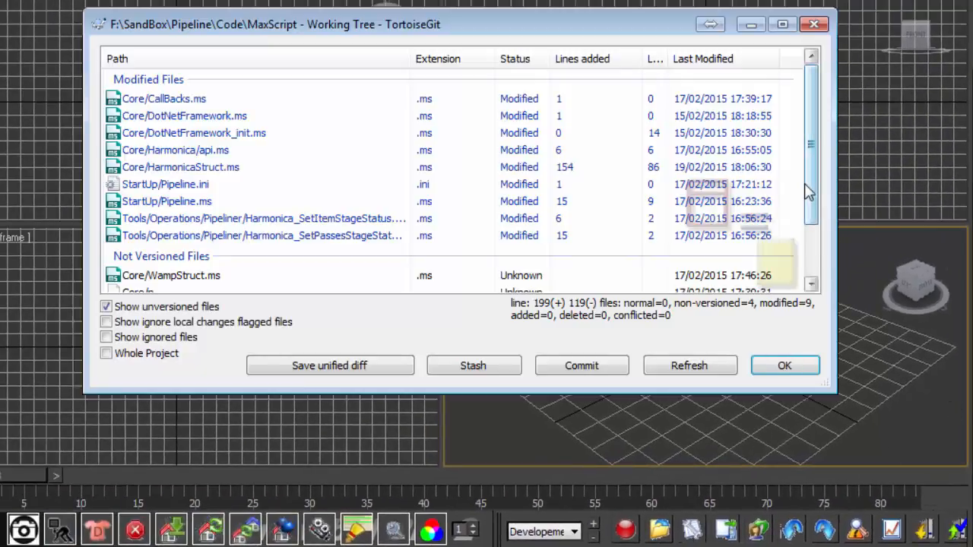
pyautogui.moveTo(810, 186); pyautogui.dragTo(813, 239)
pyautogui.click(784, 367)
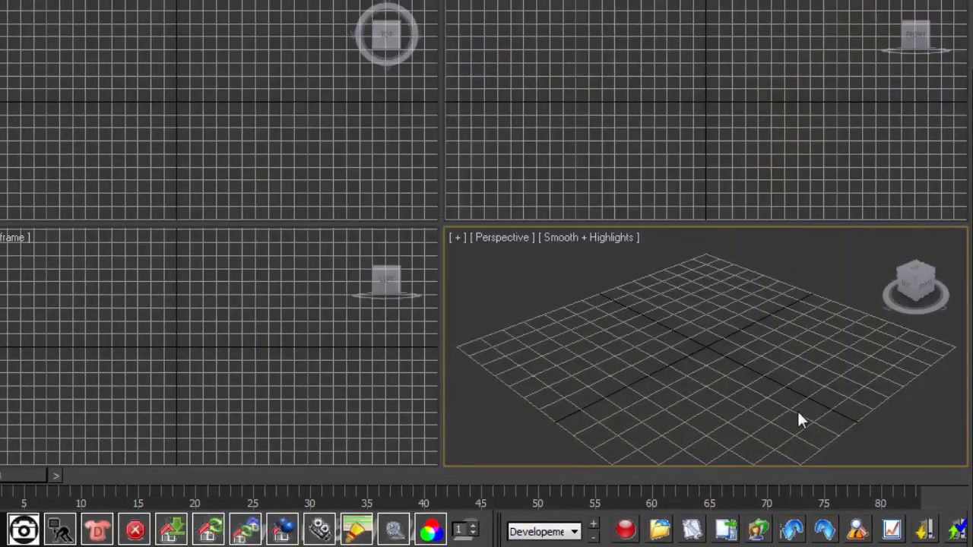
# - View the branch's commit log, then open the publish summary and decline pushing changes to the PIPELINE central repo
pyautogui.click(890, 532)
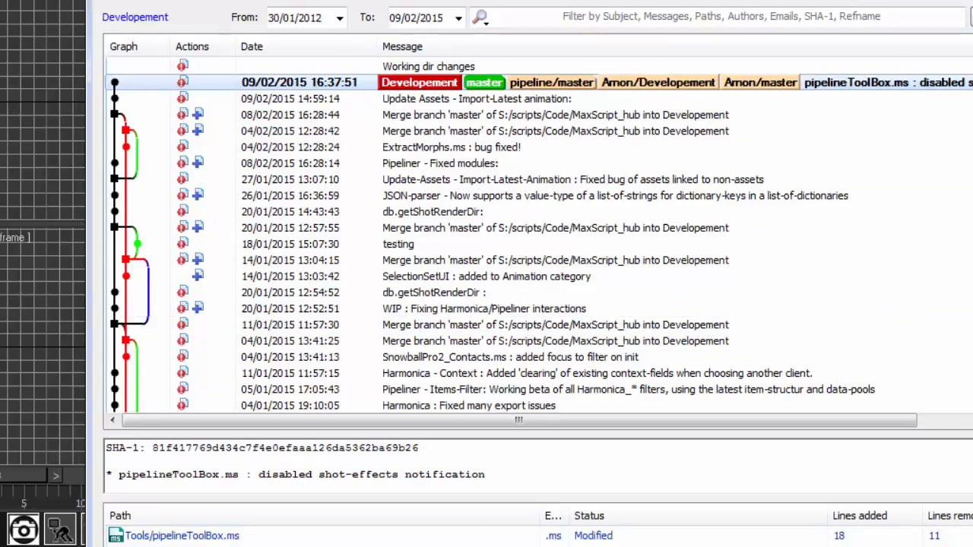
pyautogui.press('Escape')
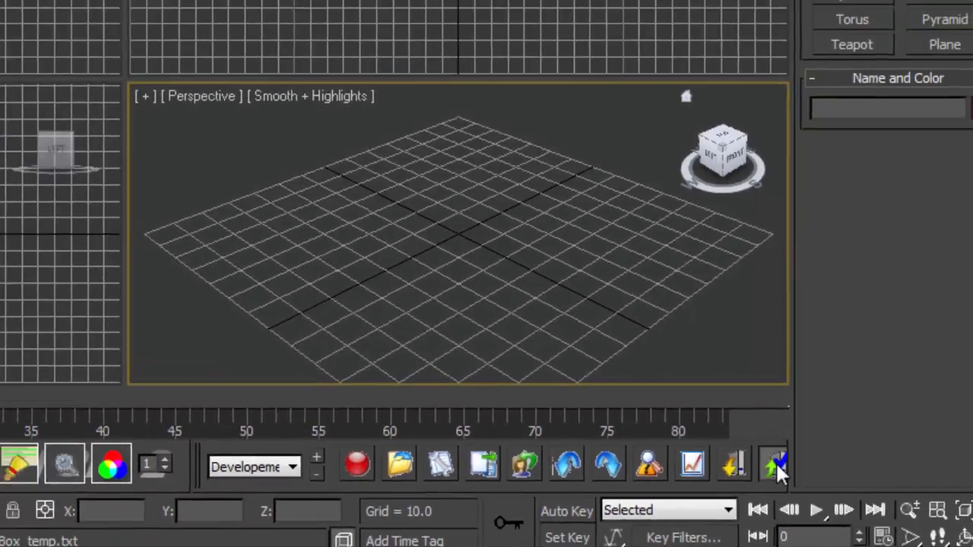
pyautogui.click(747, 441)
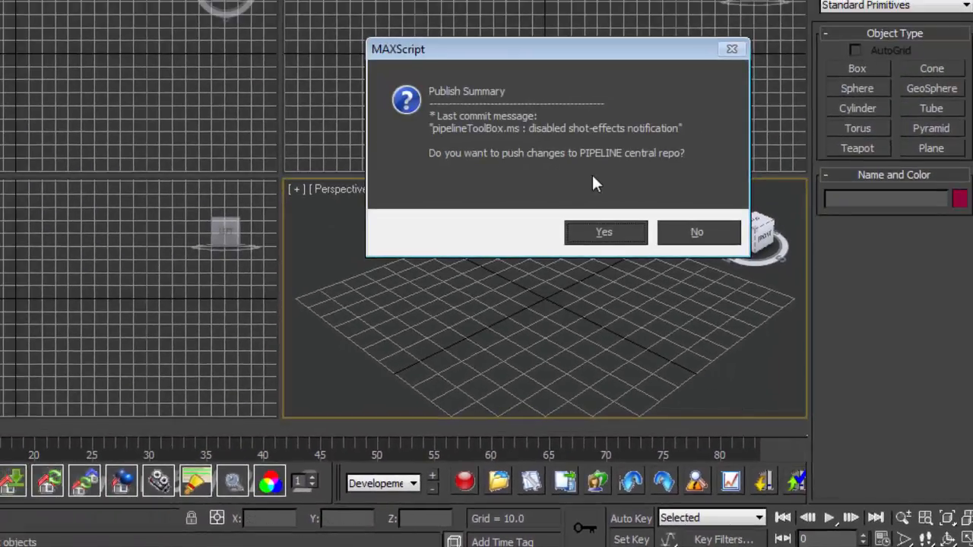
pyautogui.click(682, 236)
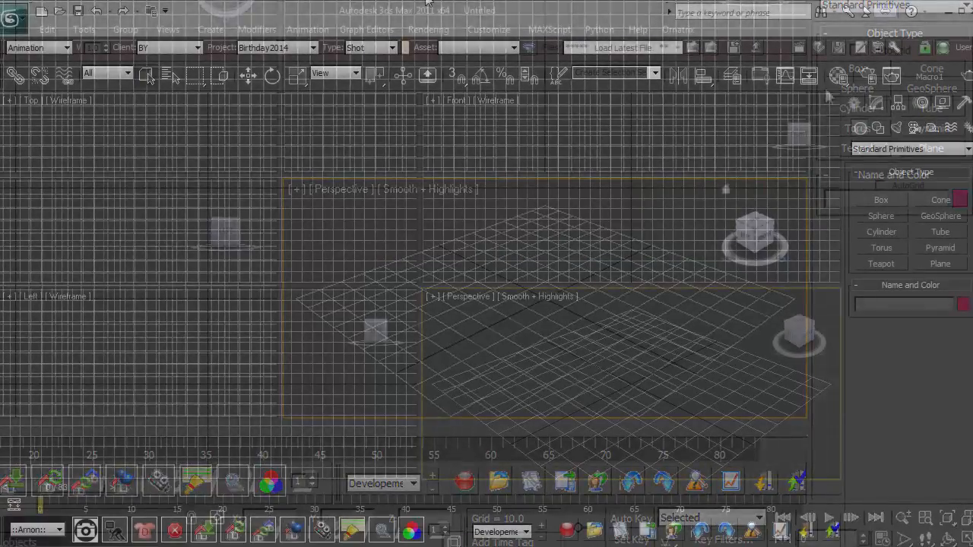
# - Keep the production stage on Animation and look through the list of available clients
pyautogui.click(42, 47)
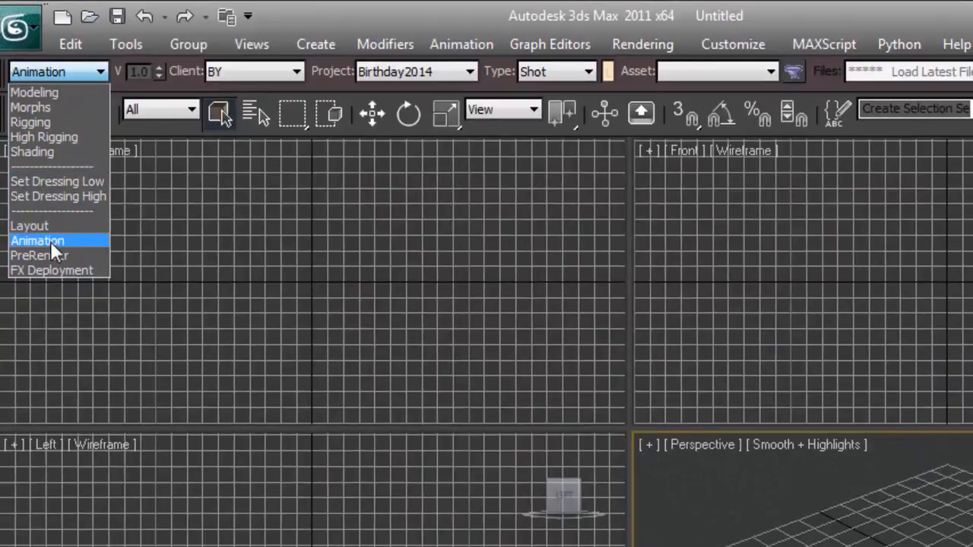
pyautogui.click(50, 241)
pyautogui.click(232, 73)
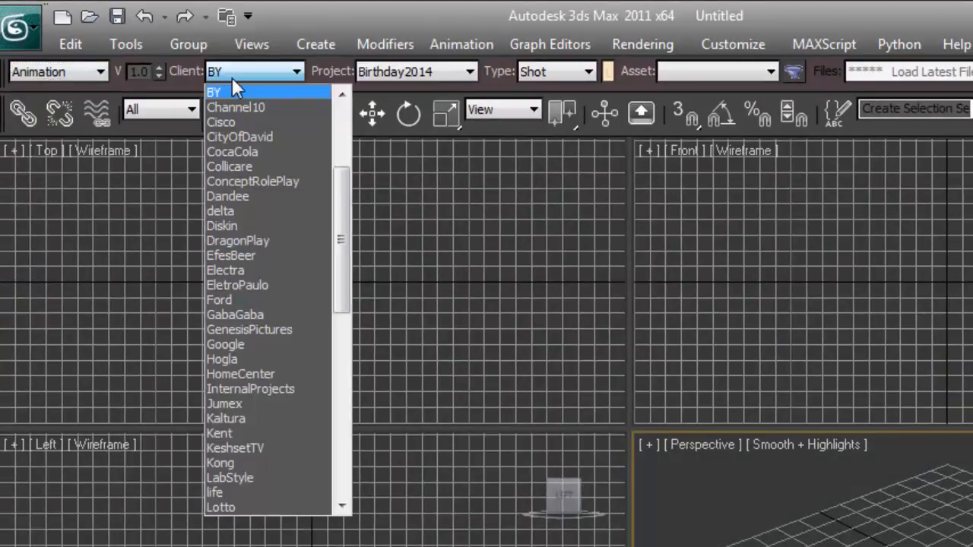
pyautogui.scroll(-4, 246, 247)
pyautogui.scroll(-5, 252, 218)
pyautogui.scroll(14, 249, 173)
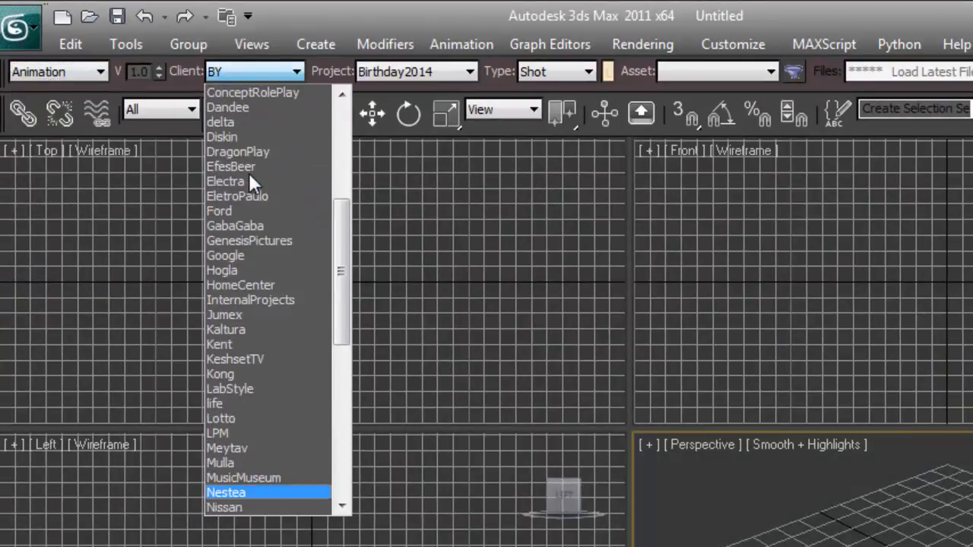
# - Look through the list of projects available for the BY client
pyautogui.click(394, 77)
pyautogui.click(395, 77)
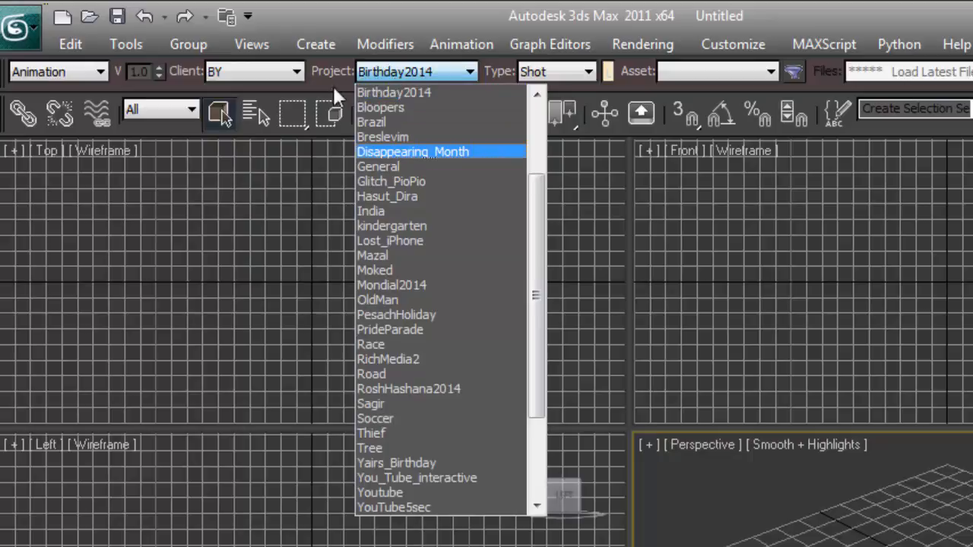
pyautogui.scroll(-3, 391, 266)
pyautogui.scroll(6, 406, 311)
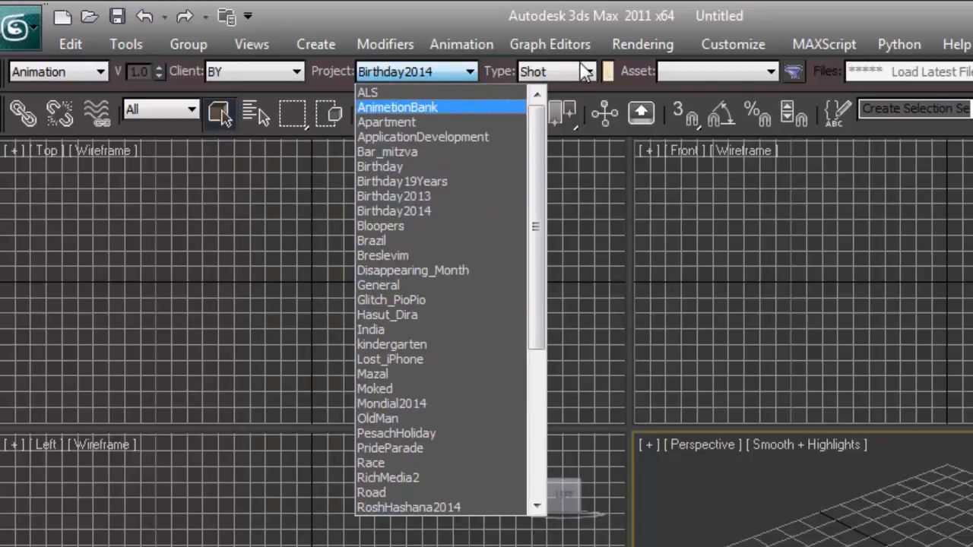
# - Select Shot_001 as the asset for the Birthday2014 project
pyautogui.click(732, 74)
pyautogui.click(722, 76)
pyautogui.click(378, 92)
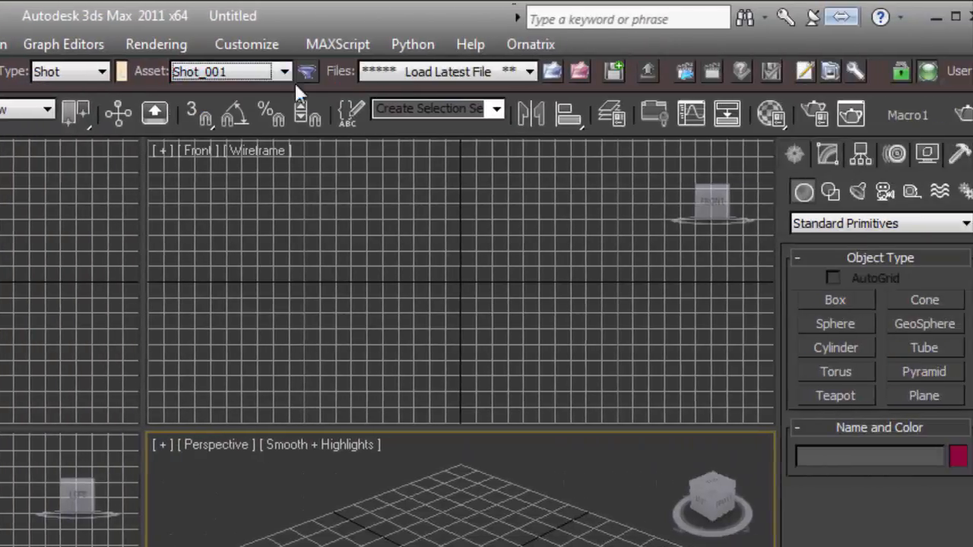
# - Load the latest animation file of Shot_001 and update the Yona3, Cake and Yoniel3 assets to their newer versions
pyautogui.click(562, 71)
pyautogui.scroll(-7, 576, 228)
pyautogui.scroll(-2, 456, 213)
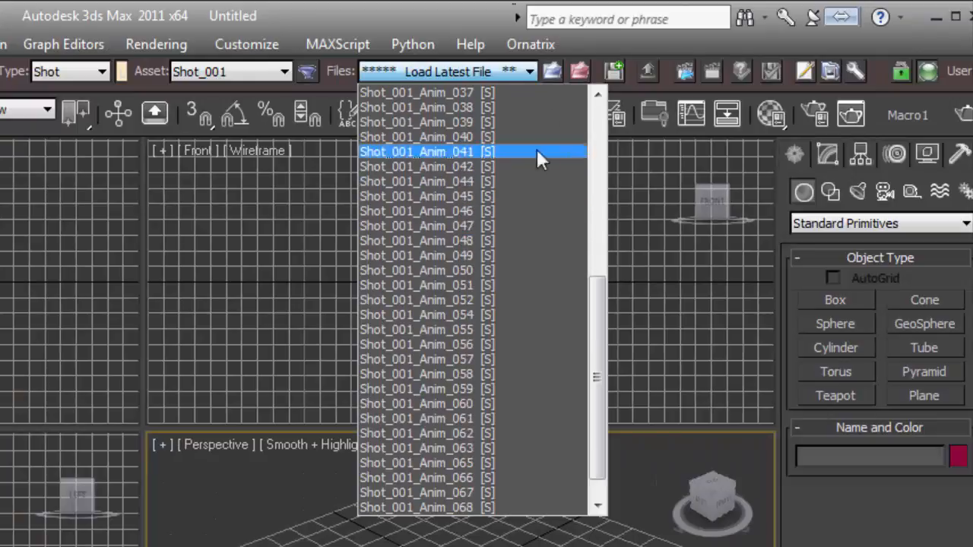
pyautogui.click(489, 74)
pyautogui.click(551, 71)
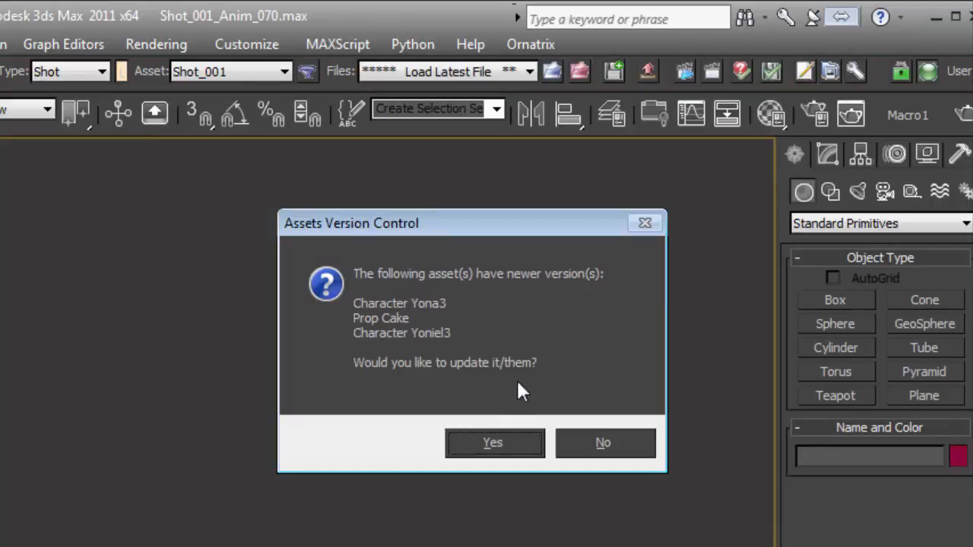
pyautogui.click(495, 443)
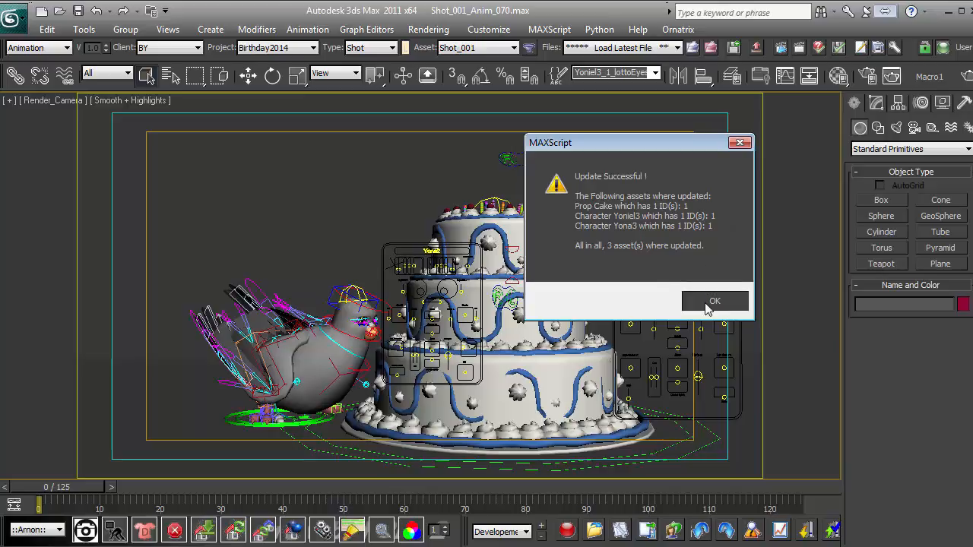
pyautogui.click(707, 302)
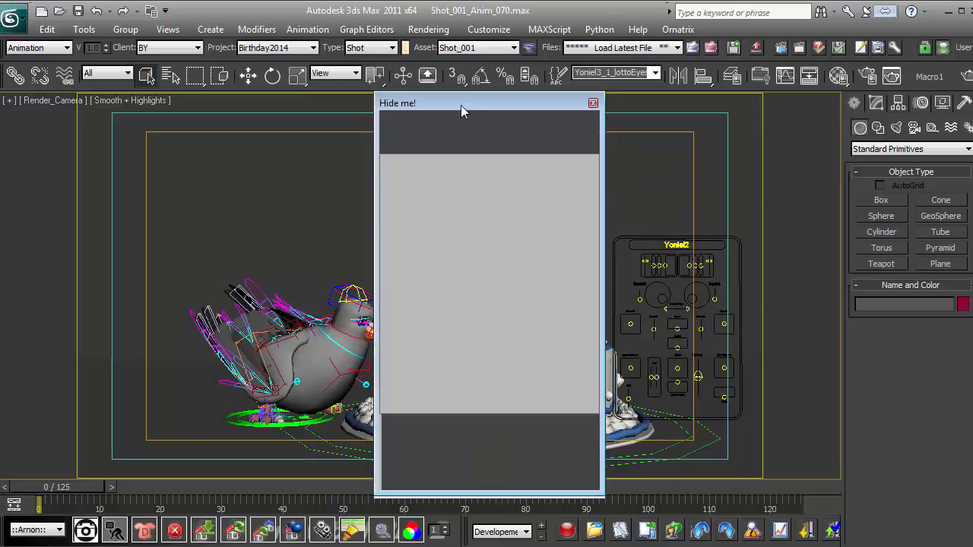
# - Dock the Hide me! window beside the viewport and expand its Yoniel3, Yona3 and Props entries
pyautogui.moveTo(460, 105); pyautogui.dragTo(17, 124)
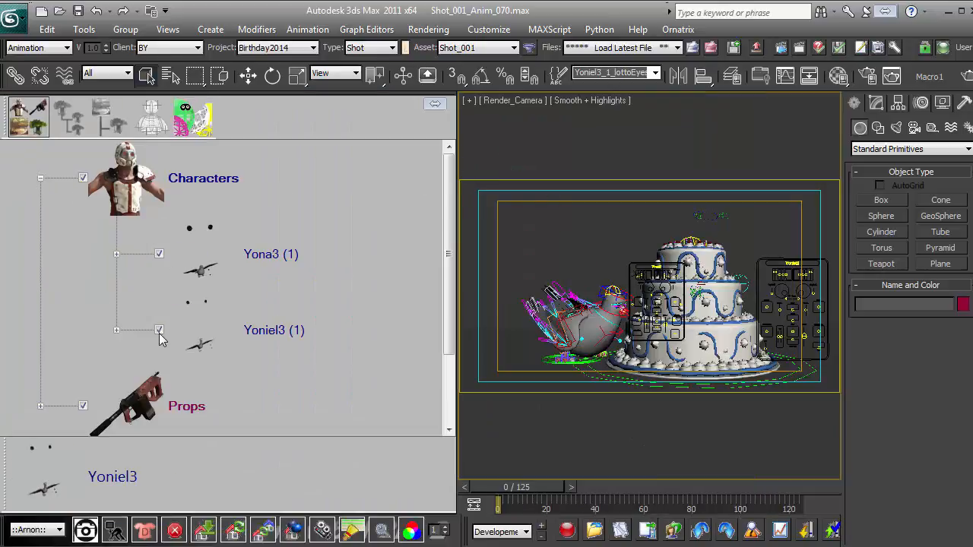
pyautogui.click(116, 330)
pyautogui.scroll(1, 136, 297)
pyautogui.click(116, 254)
pyautogui.scroll(-2, 122, 266)
pyautogui.click(41, 331)
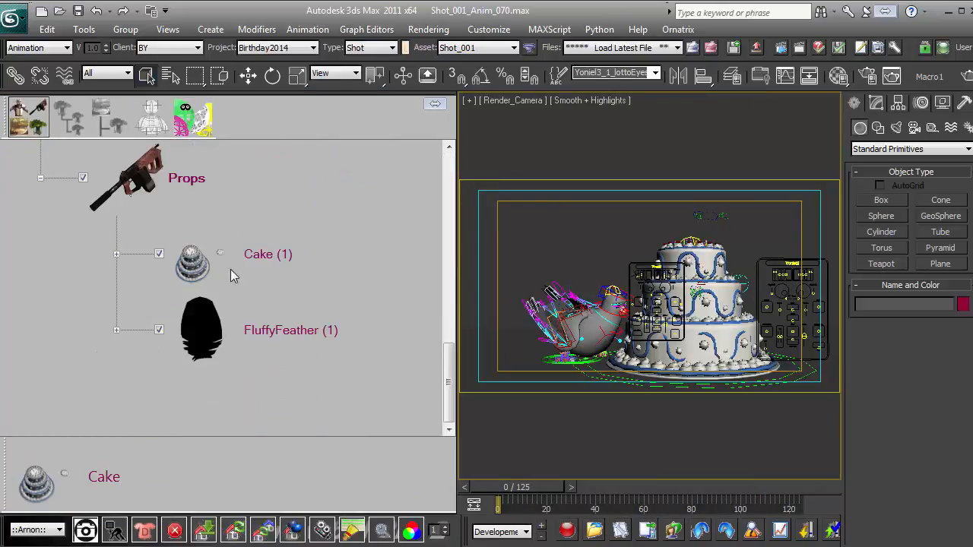
# - Expand the Cake prop's entry in the asset tree, then hide the cake and show it again
pyautogui.scroll(4, 246, 297)
pyautogui.scroll(-1, 243, 294)
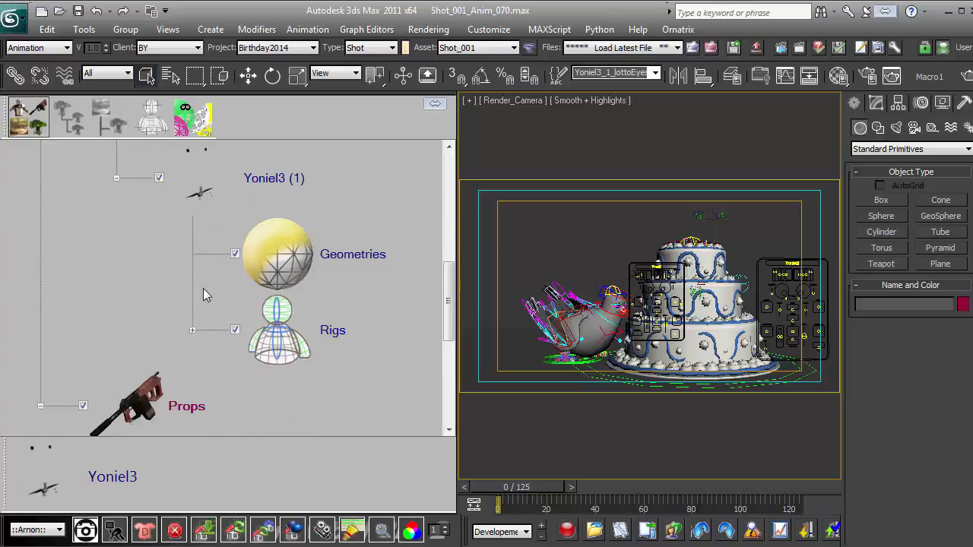
pyautogui.scroll(-3, 200, 292)
pyautogui.click(116, 255)
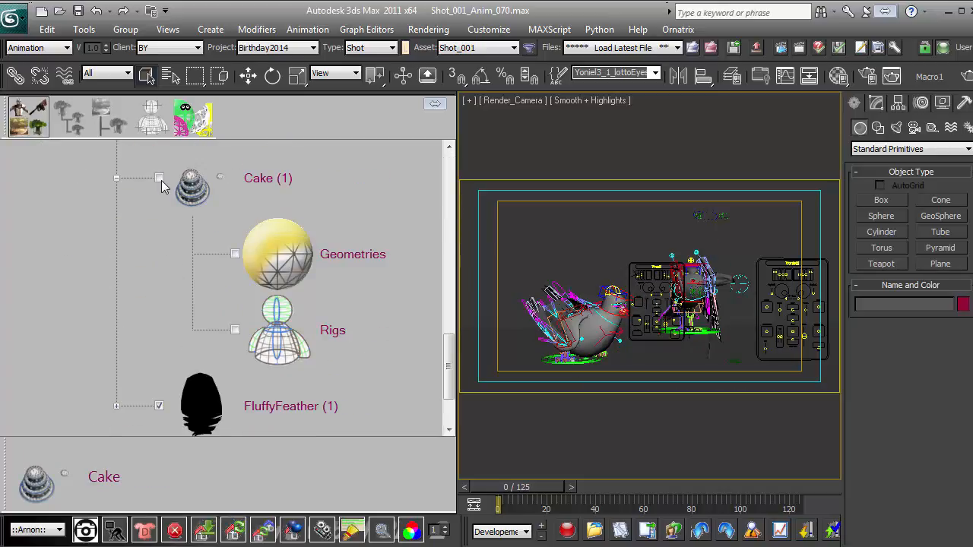
# - Move the timeline to frame 125, then switch the Yoniel3 character's visibility off and back on
pyautogui.moveTo(561, 487); pyautogui.dragTo(858, 502)
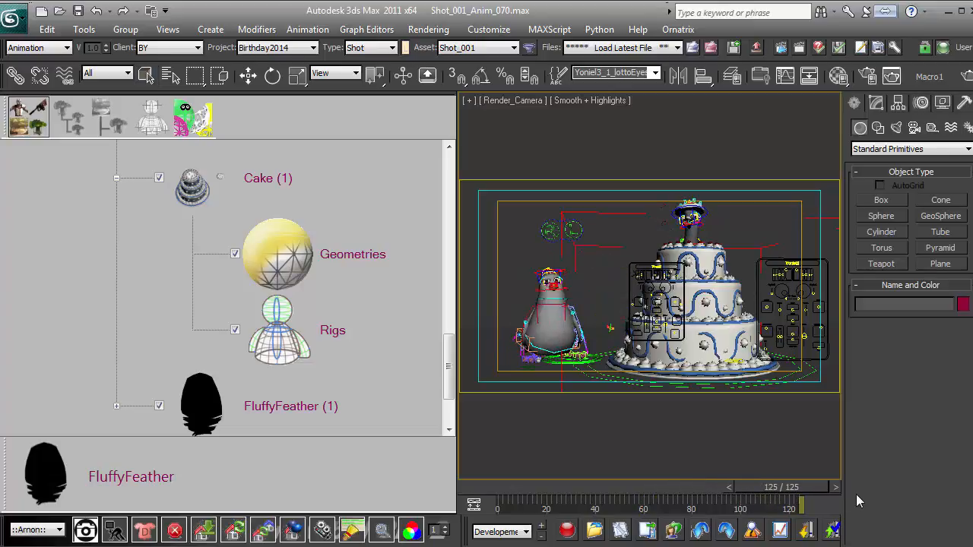
pyautogui.moveTo(448, 377); pyautogui.dragTo(350, 171)
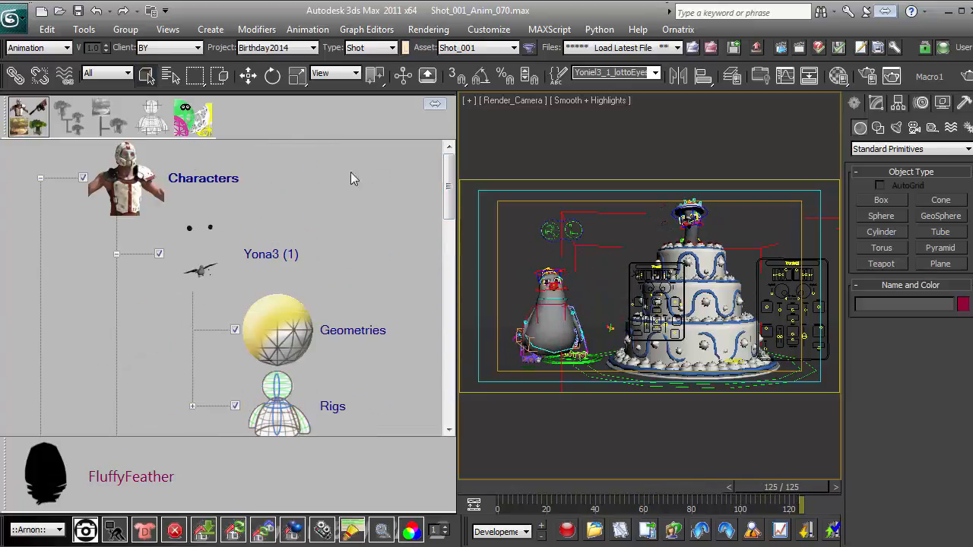
pyautogui.scroll(-3, 188, 254)
pyautogui.scroll(2, 188, 255)
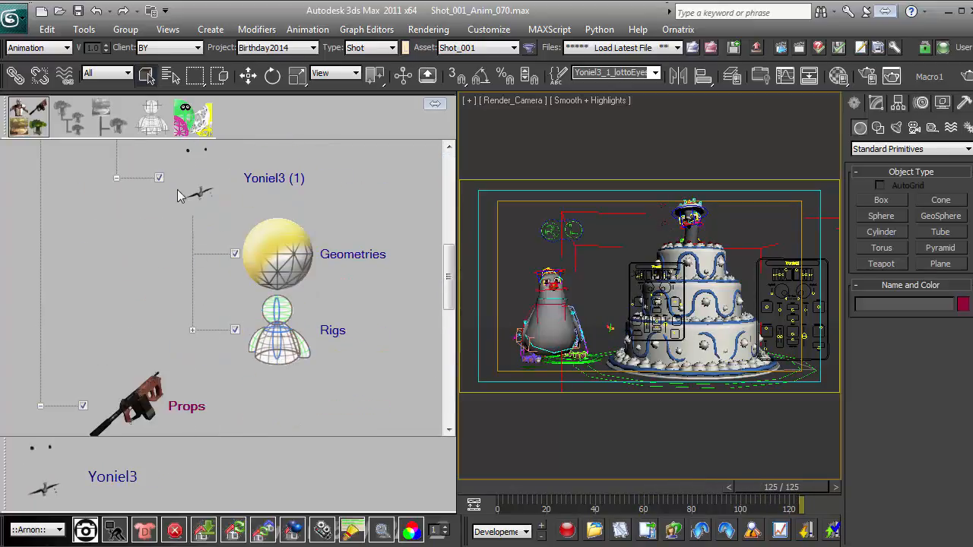
pyautogui.click(157, 178)
pyautogui.click(157, 177)
# - Hide all props in the scene and show them again
pyautogui.scroll(-2, 177, 266)
pyautogui.click(83, 254)
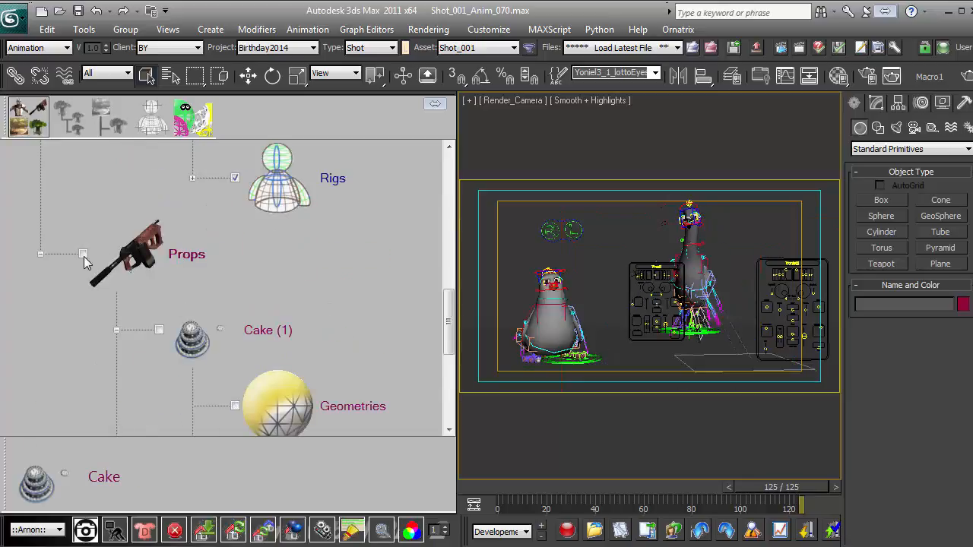
pyautogui.click(83, 254)
pyautogui.scroll(3, 245, 393)
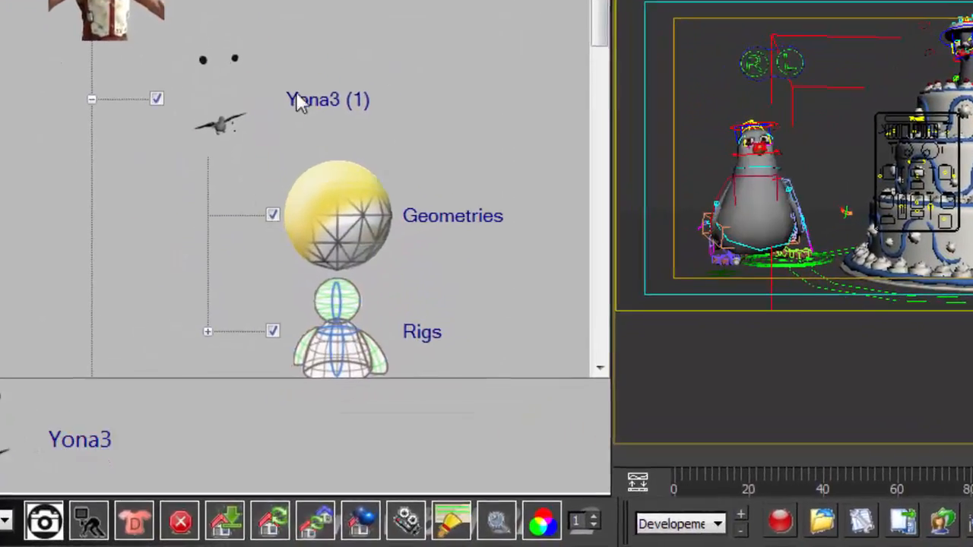
# - View the management actions available for the Cake asset and look through the other entries in the asset tree
pyautogui.scroll(-3, 300, 103)
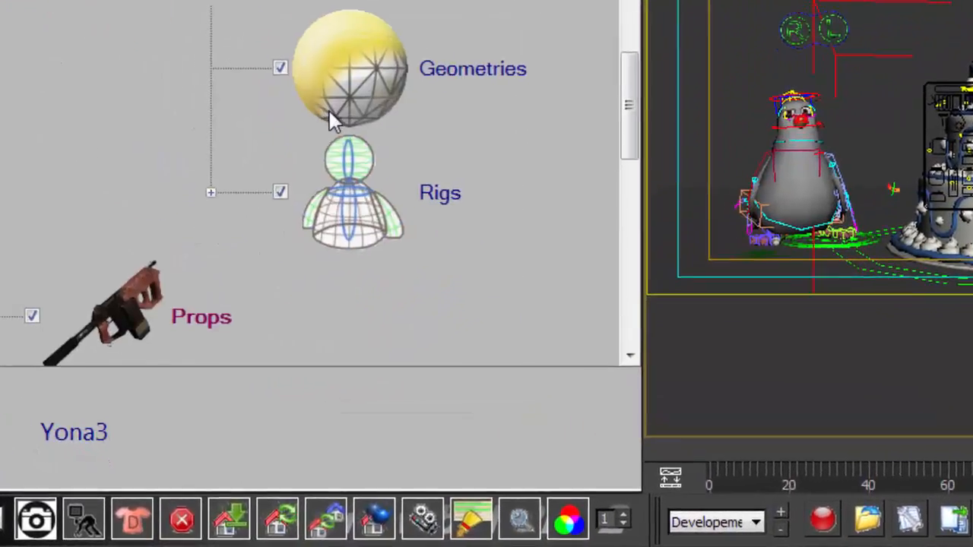
pyautogui.rightClick(308, 216)
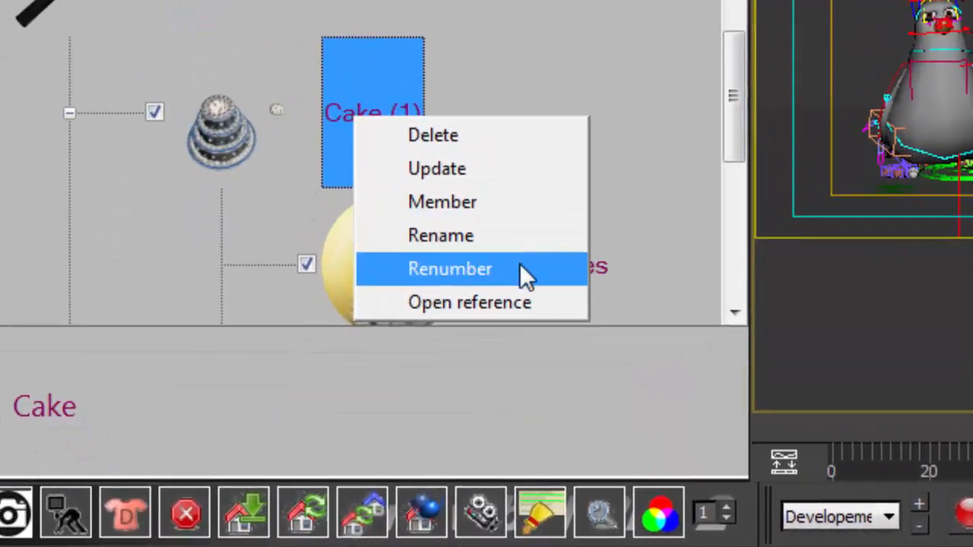
pyautogui.moveTo(727, 83); pyautogui.dragTo(602, 299)
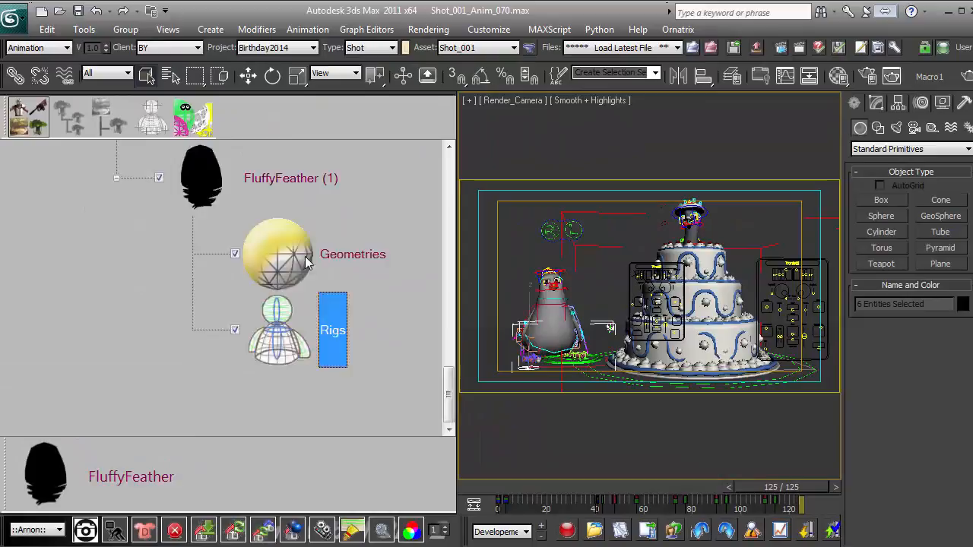
pyautogui.scroll(4, 306, 263)
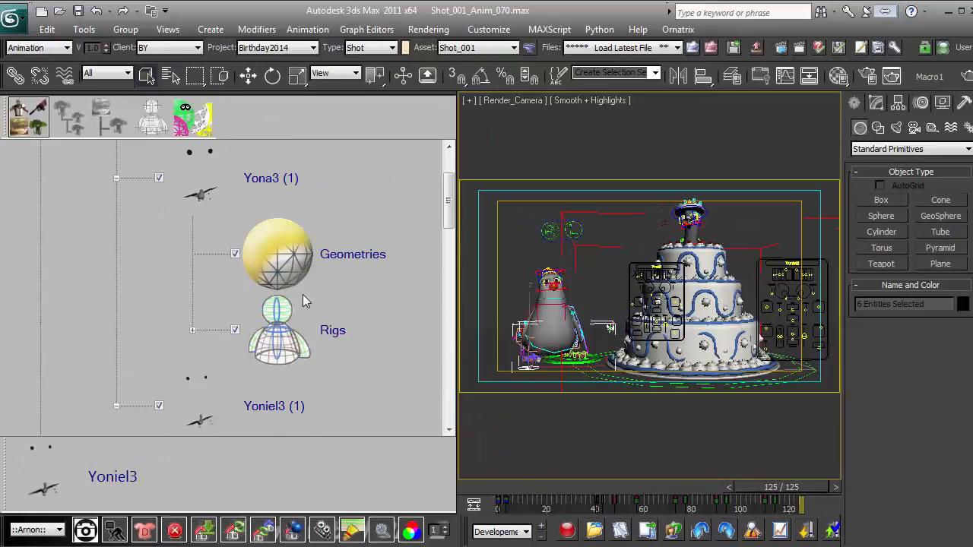
# - Expand Yona3's rigs in the asset tree down to the face rig parts and select the Tongue rig
pyautogui.doubleClick(334, 330)
pyautogui.moveTo(318, 429); pyautogui.dragTo(383, 431)
pyautogui.click(228, 254)
pyautogui.scroll(-3, 373, 339)
pyautogui.click(172, 254)
pyautogui.scroll(-4, 382, 313)
pyautogui.click(395, 178)
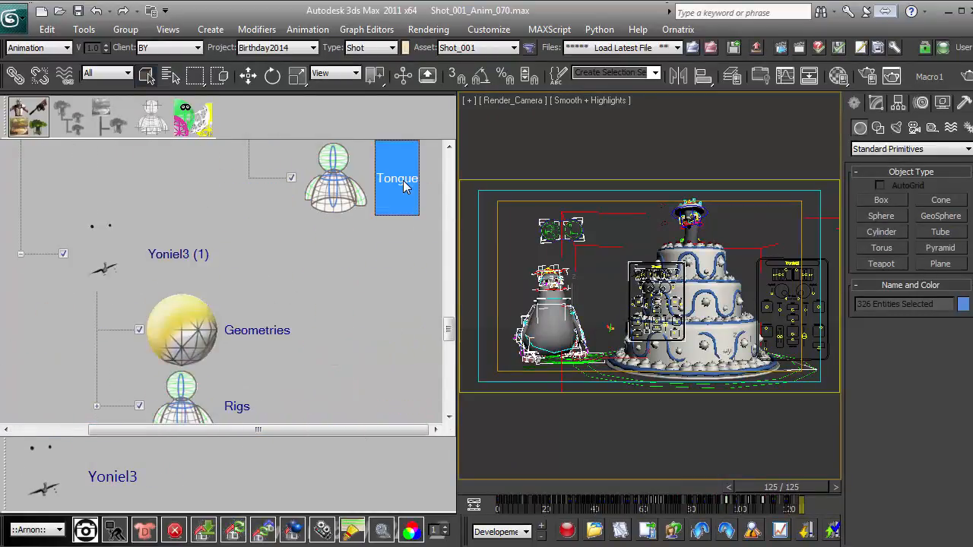
# - Select Yona3's Eye face rig part and look through the neighbouring rig parts in the asset tree
pyautogui.scroll(4, 398, 197)
pyautogui.click(387, 254)
pyautogui.scroll(6, 394, 332)
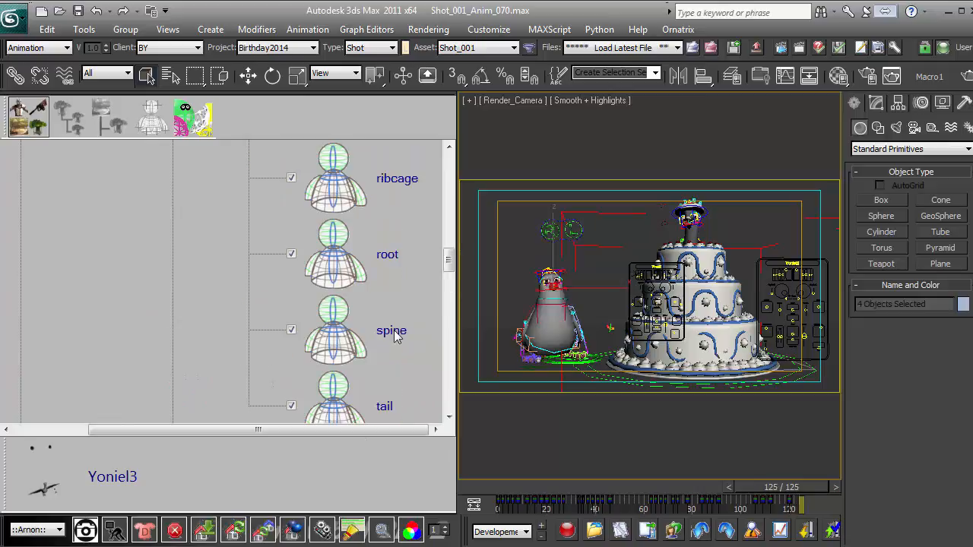
pyautogui.scroll(-4, 365, 343)
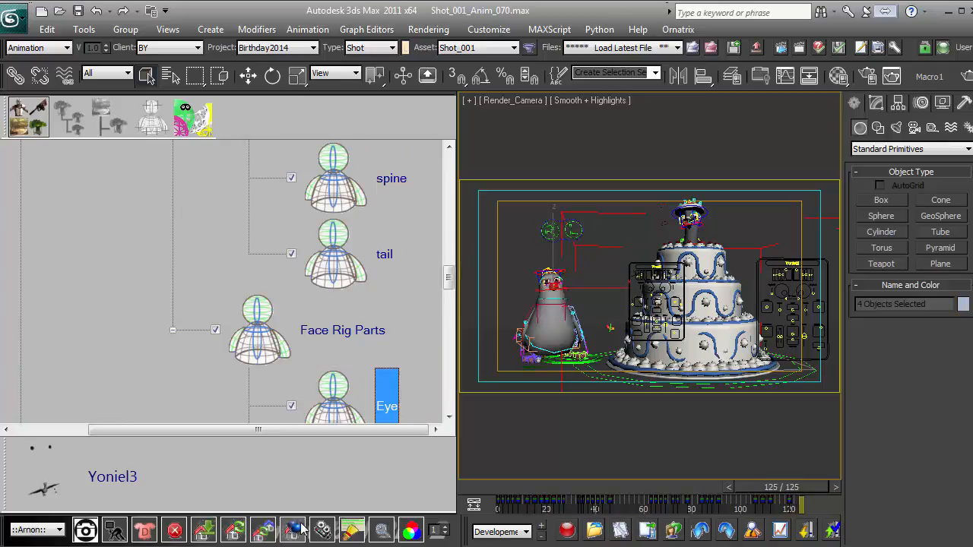
# - Open the Update Assets tool and view the choices for Bring Assets As and Asset Instances
pyautogui.click(234, 530)
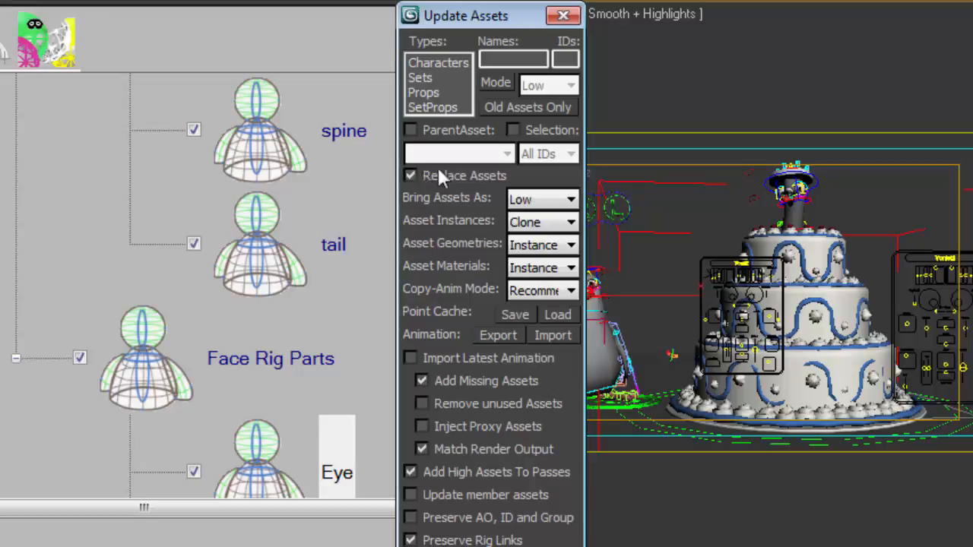
pyautogui.click(572, 200)
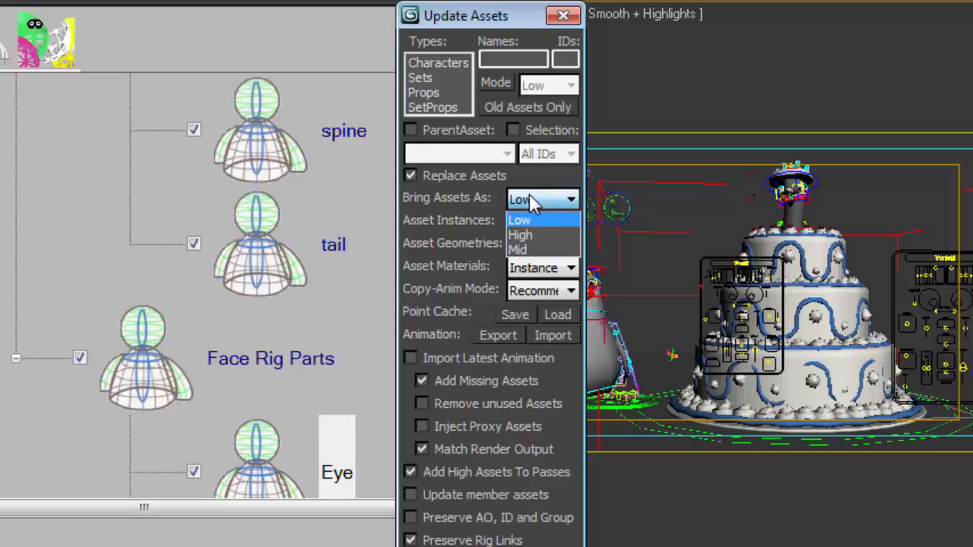
pyautogui.click(536, 200)
pyautogui.click(541, 222)
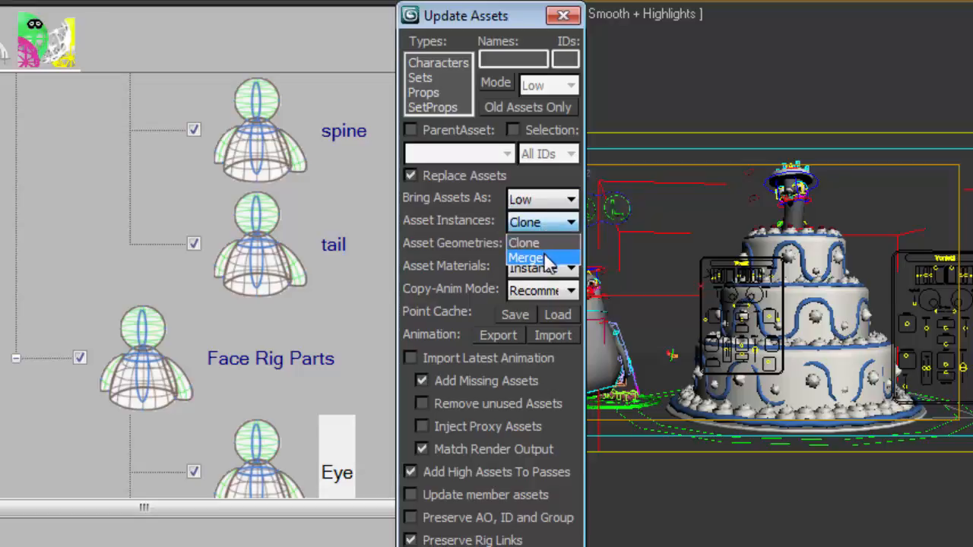
pyautogui.click(542, 228)
# - View the Update Assets choices for asset geometries, asset materials and copy-animation mode
pyautogui.click(543, 244)
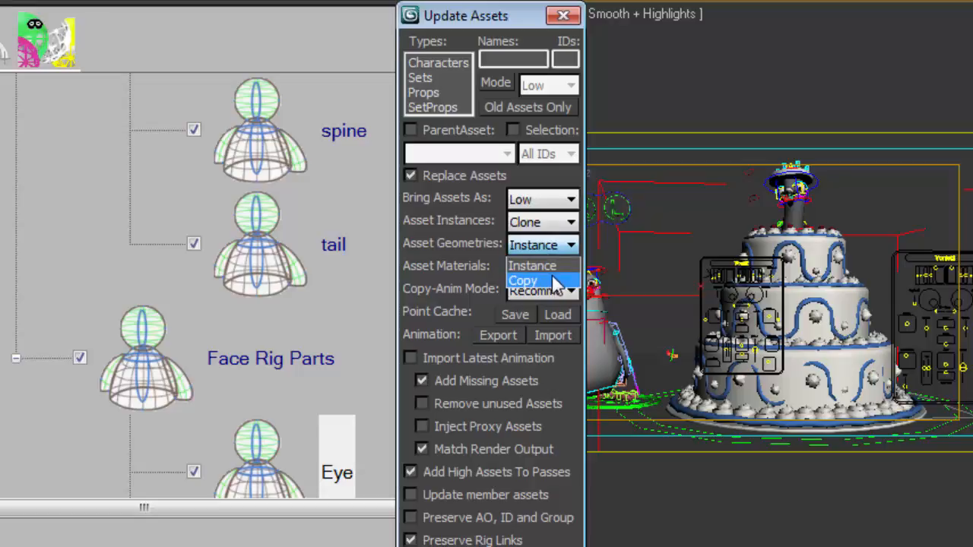
pyautogui.click(557, 249)
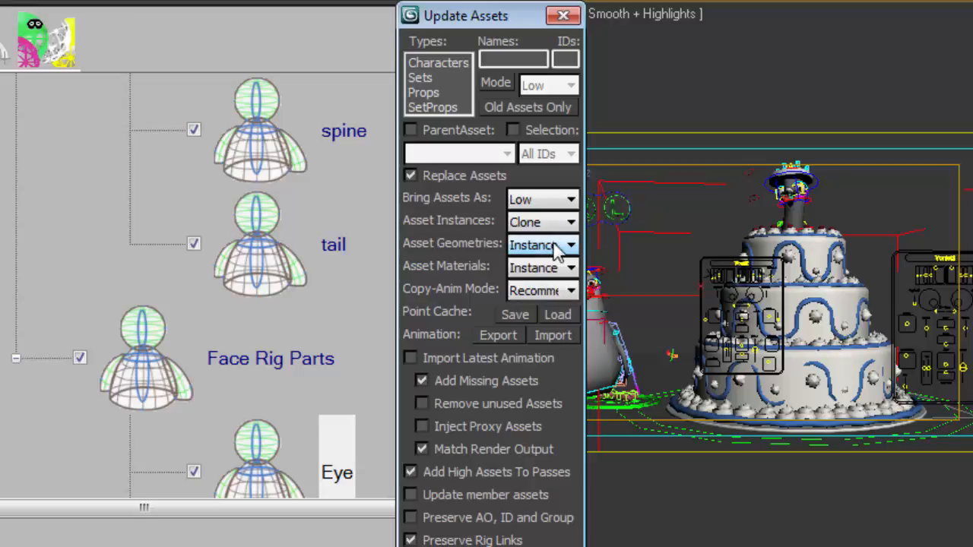
pyautogui.click(555, 267)
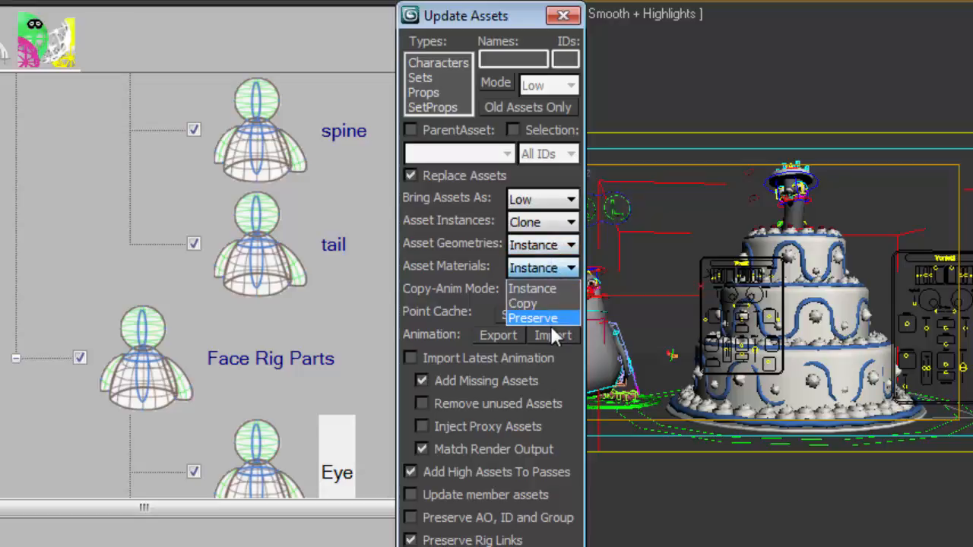
pyautogui.click(554, 278)
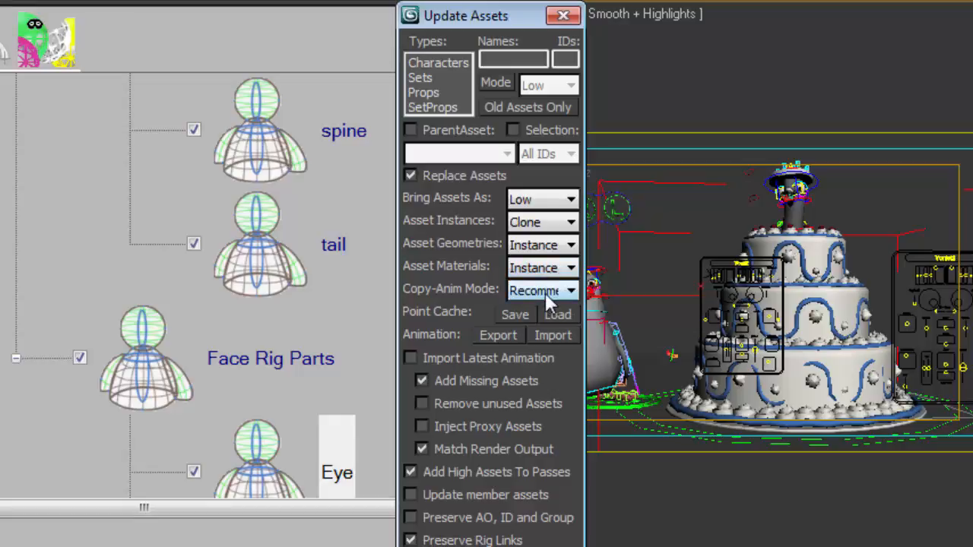
pyautogui.click(549, 290)
pyautogui.click(549, 291)
# - Enable Save and Load for the point cache, and switch animation Export and Import on and off again
pyautogui.click(555, 313)
pyautogui.click(514, 318)
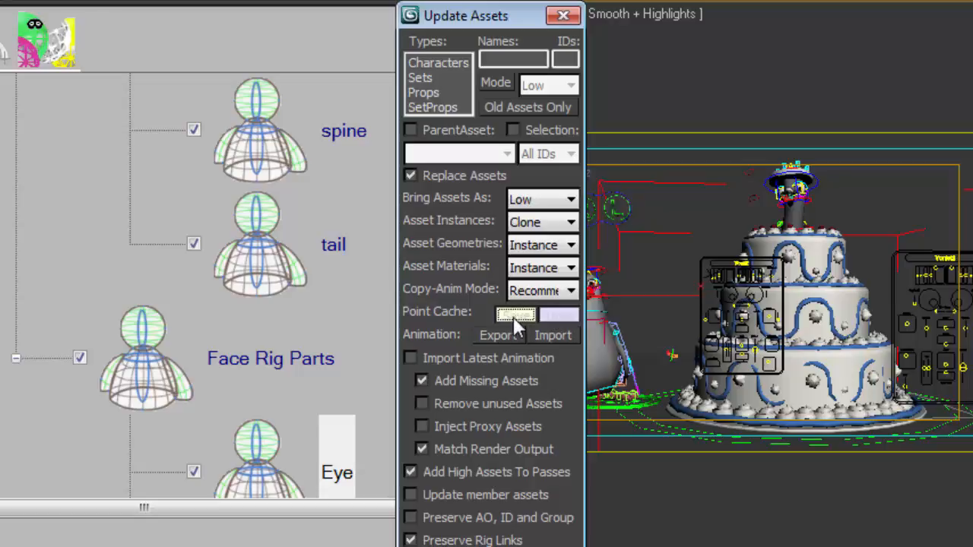
pyautogui.click(546, 336)
pyautogui.click(511, 337)
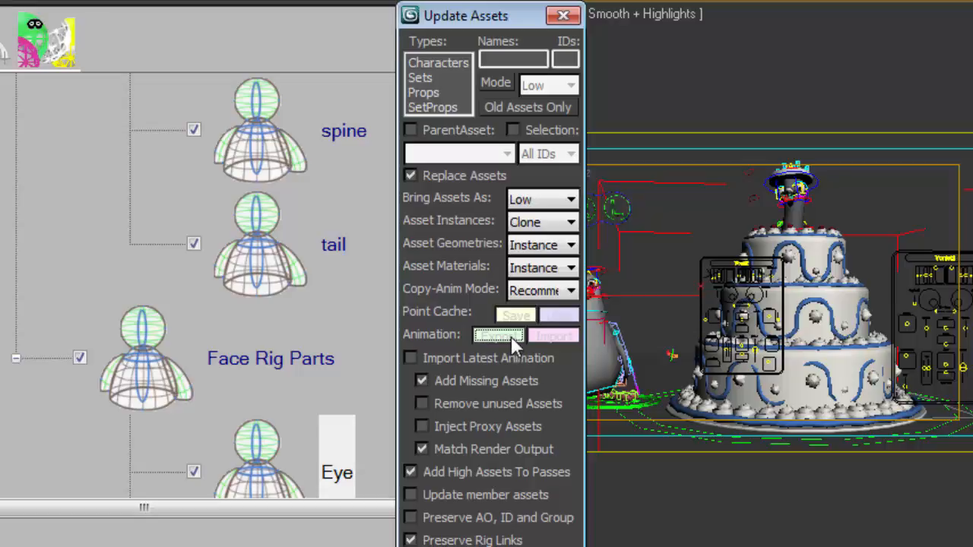
pyautogui.click(511, 336)
pyautogui.click(551, 335)
pyautogui.click(554, 314)
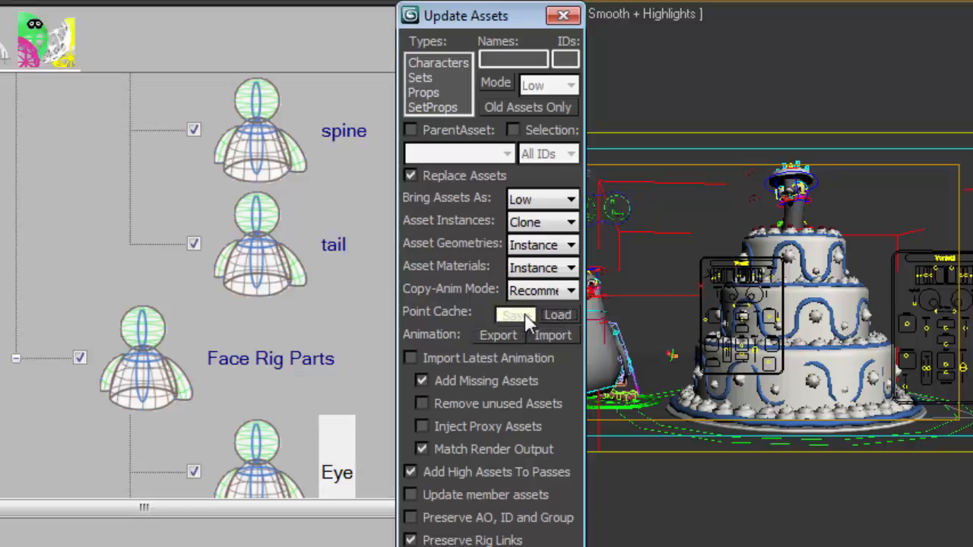
pyautogui.click(544, 315)
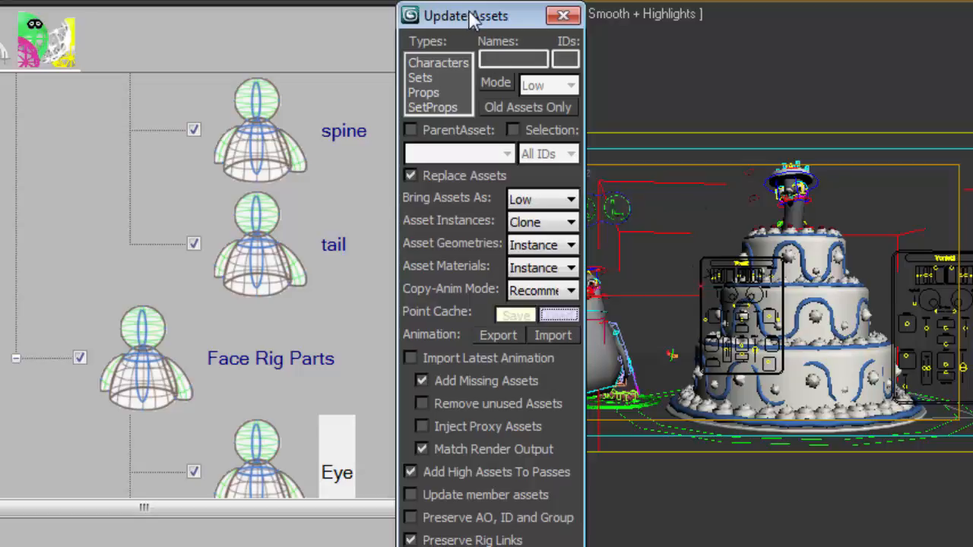
# - Limit the asset update to the selection with All IDs, and select part of the Yona3 character in the viewport
pyautogui.moveTo(474, 20); pyautogui.dragTo(307, 37)
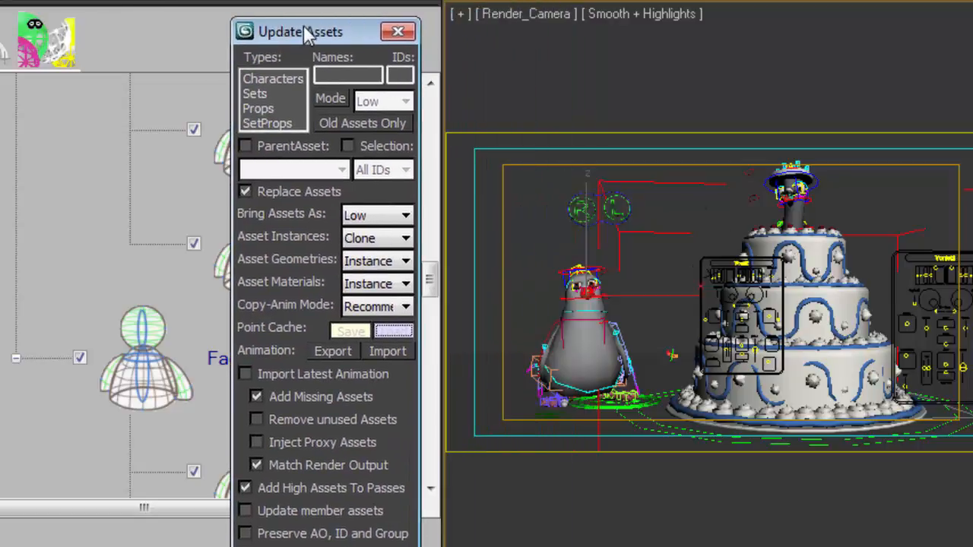
pyautogui.click(610, 352)
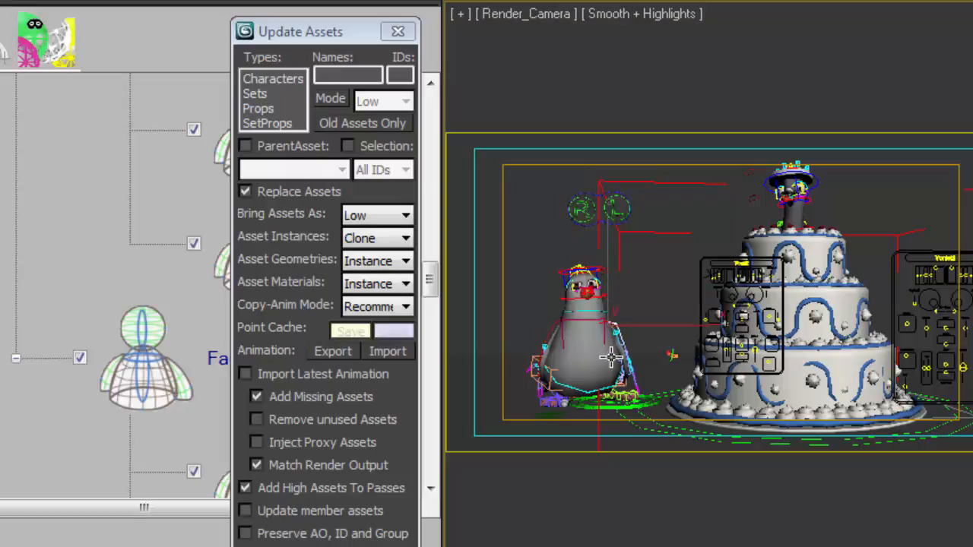
pyautogui.click(348, 146)
pyautogui.click(374, 170)
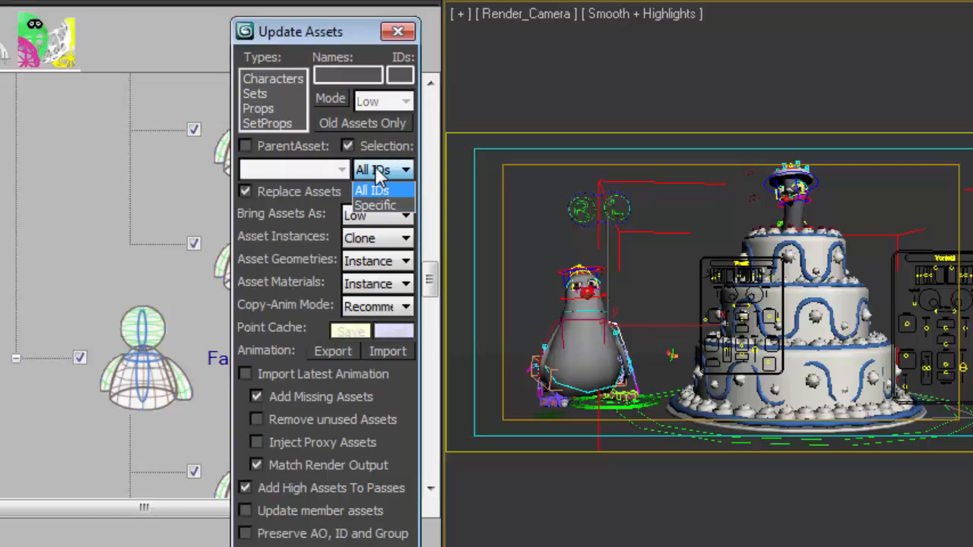
pyautogui.click(381, 169)
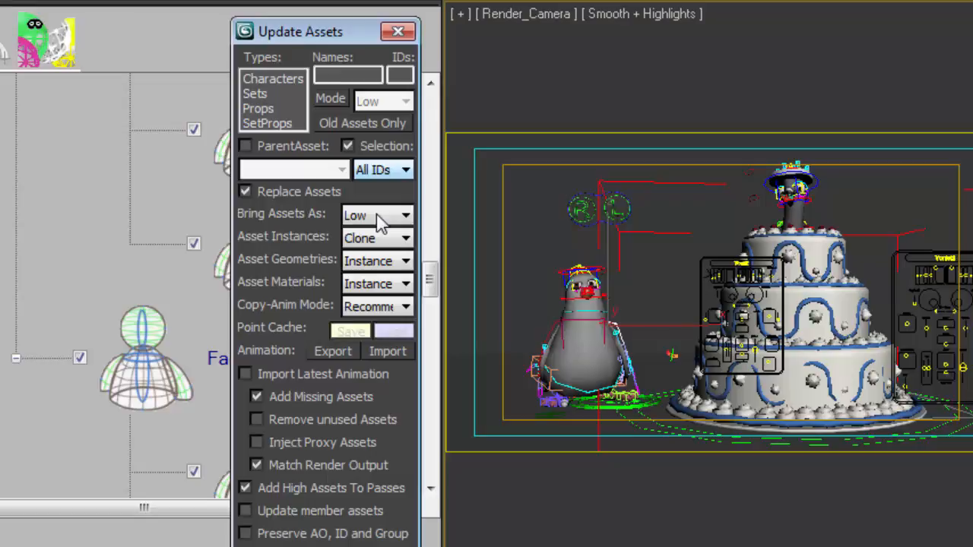
pyautogui.click(579, 323)
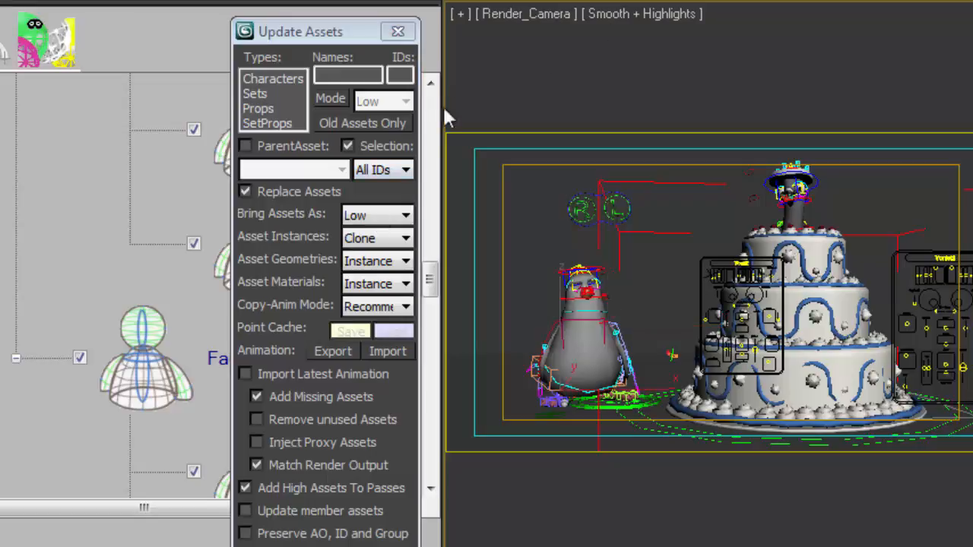
# - Set Bring Assets As to High and update the selected Yona3 asset, acknowledging the report
pyautogui.click(374, 219)
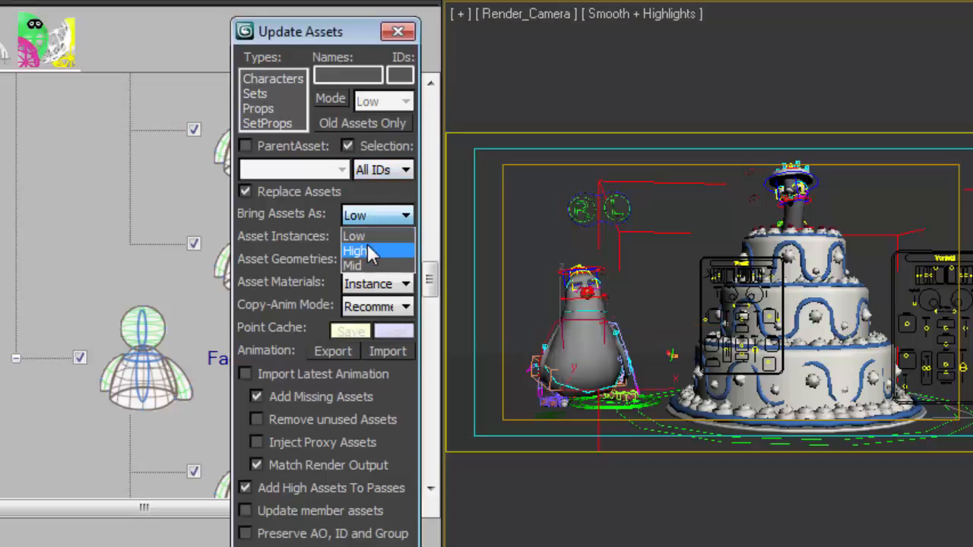
pyautogui.click(371, 252)
pyautogui.click(351, 332)
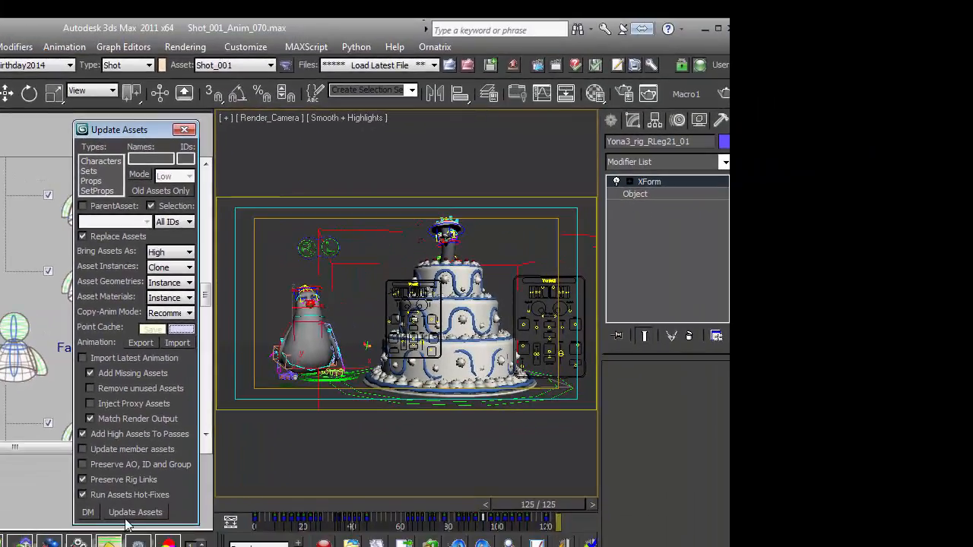
pyautogui.click(131, 516)
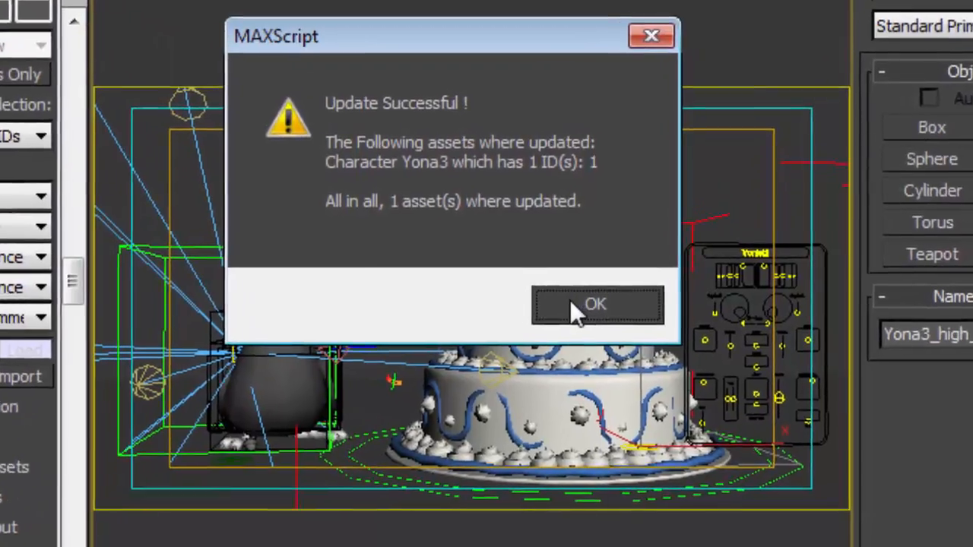
pyautogui.click(645, 297)
# - Select Yona3's wing feathers, frame them in a perspective view and inspect the high-detail head up close
pyautogui.click(283, 338)
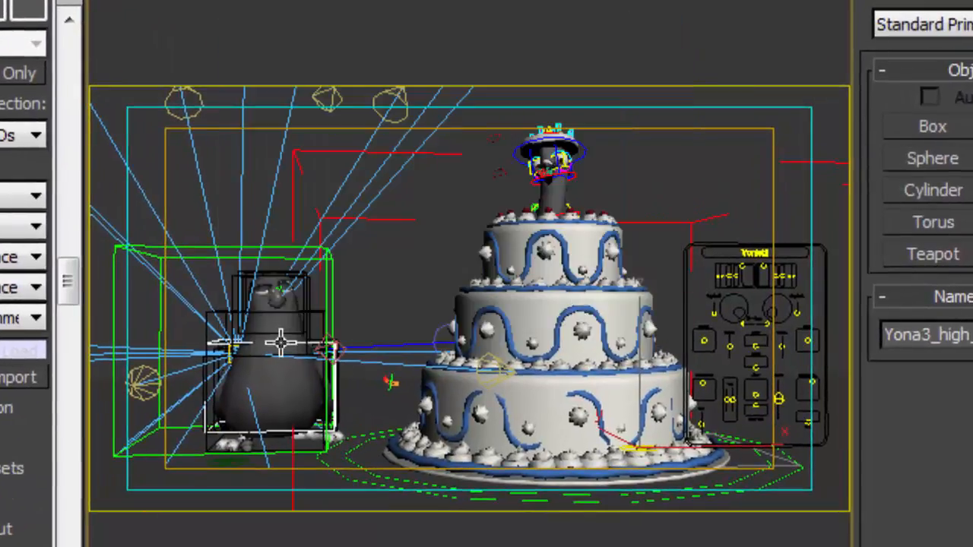
pyautogui.press('z')
pyautogui.scroll(3, 500, 327)
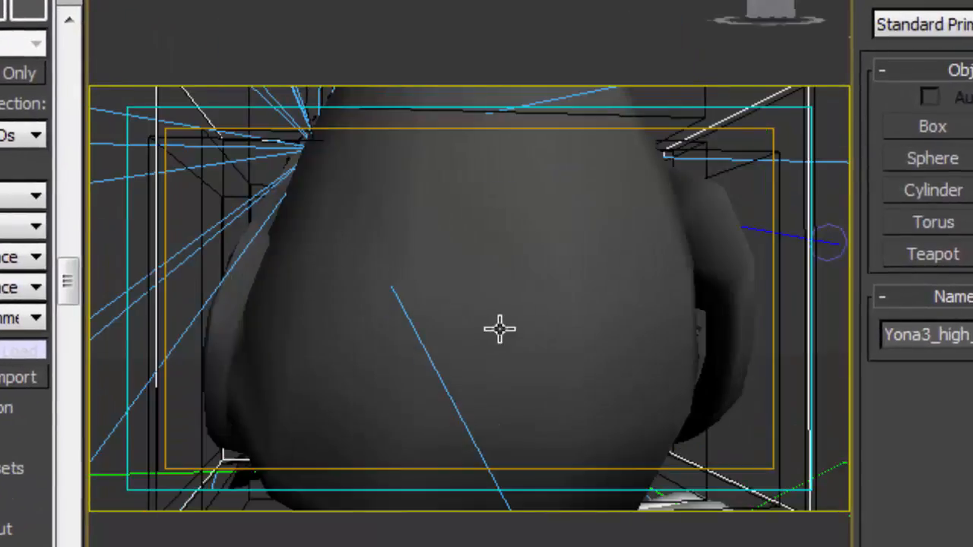
pyautogui.moveTo(529, 319); pyautogui.dragTo(535, 504, button='middle')
pyautogui.moveTo(545, 186); pyautogui.dragTo(555, 374, button='middle')
pyautogui.scroll(3, 560, 350)
pyautogui.scroll(4, 654, 274)
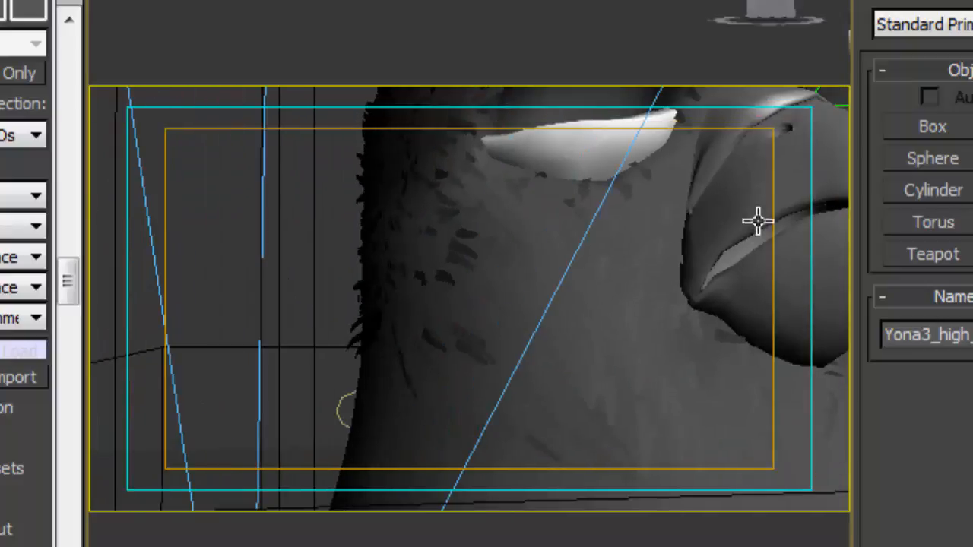
pyautogui.scroll(3, 578, 245)
pyautogui.scroll(-10, 540, 400)
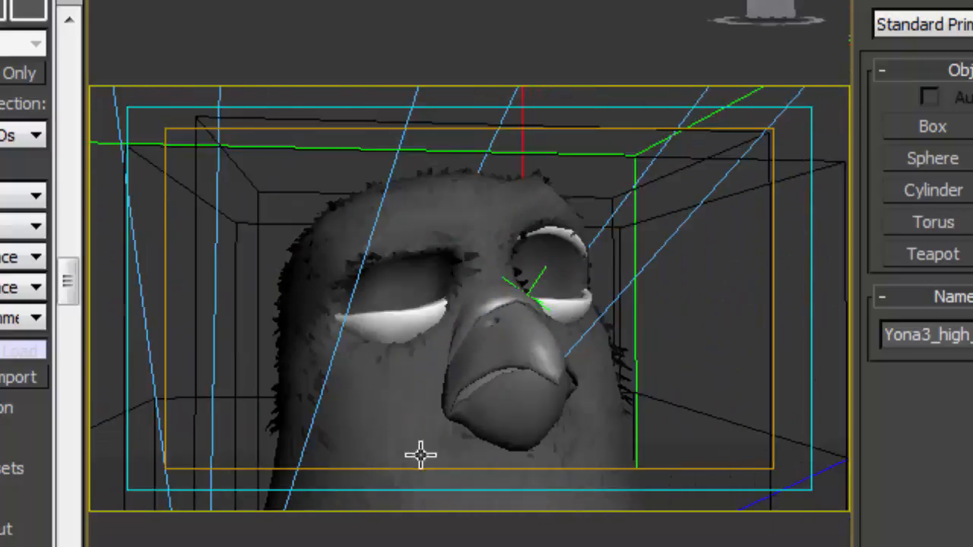
# - Inspect Yona3's full high-detail body beside the cake, then move the timeline to frame 0
pyautogui.moveTo(441, 390); pyautogui.dragTo(439, 218, button='middle')
pyautogui.scroll(-10, 460, 231)
pyautogui.moveTo(475, 307); pyautogui.dragTo(479, 480, button='middle')
pyautogui.scroll(5, 425, 322)
pyautogui.scroll(4, 468, 400)
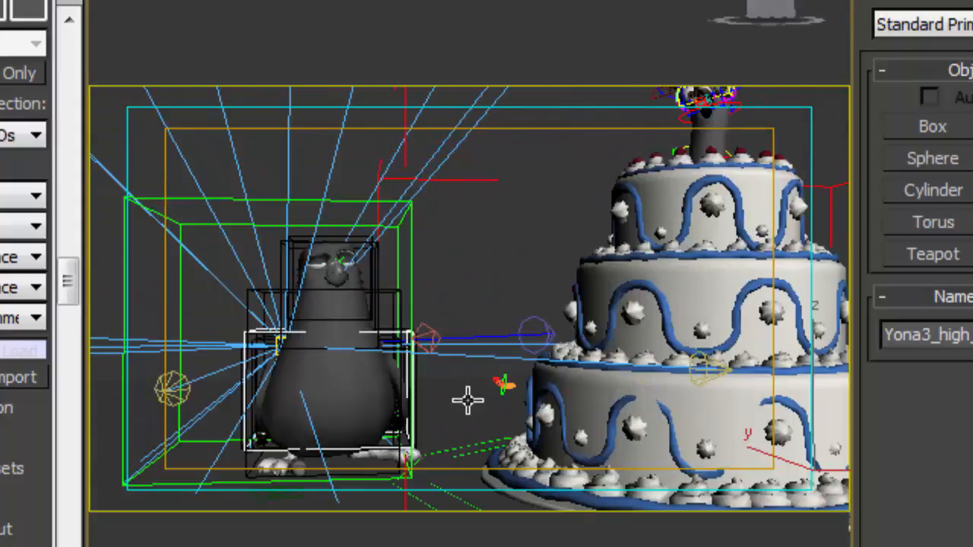
pyautogui.moveTo(436, 375); pyautogui.dragTo(578, 315, button='middle')
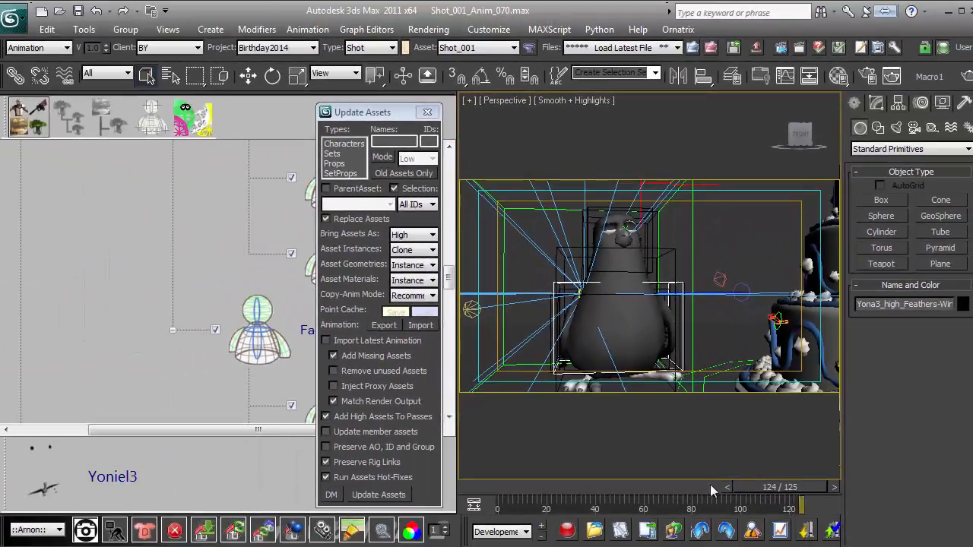
pyautogui.moveTo(628, 494); pyautogui.dragTo(500, 502)
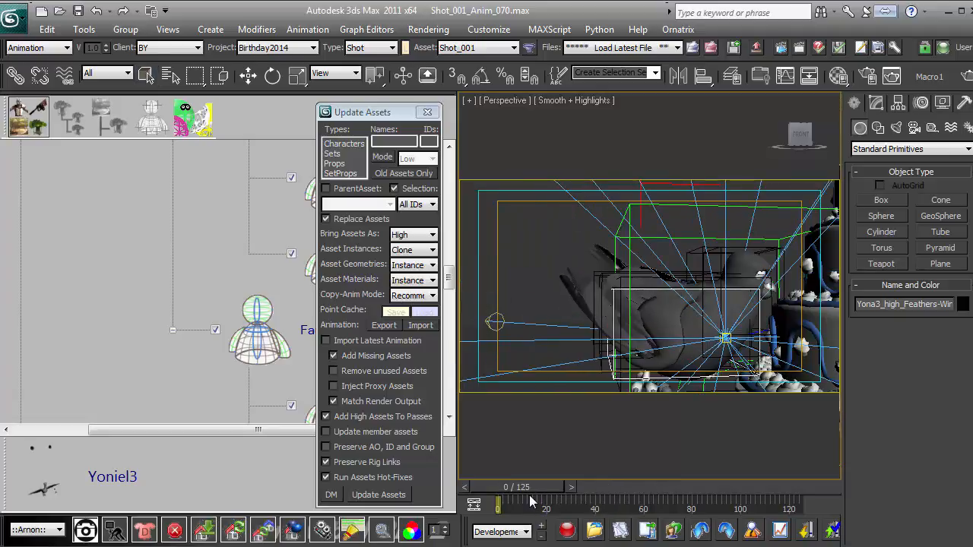
# - Uncover the asset tree, collapse the Yoniel3 and Props entries, and leave Yona3 expanded
pyautogui.moveTo(335, 115); pyautogui.dragTo(875, 86)
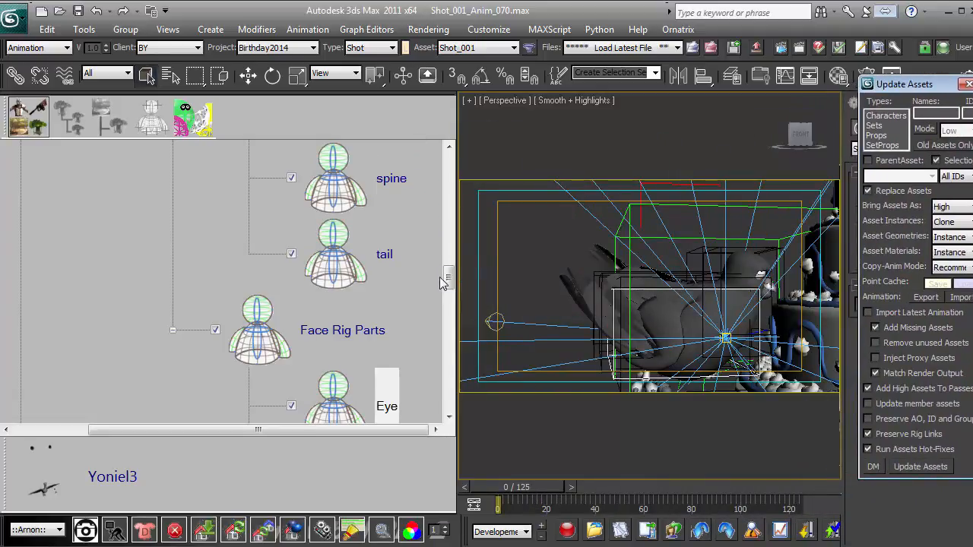
pyautogui.scroll(5, 439, 277)
pyautogui.click(23, 254)
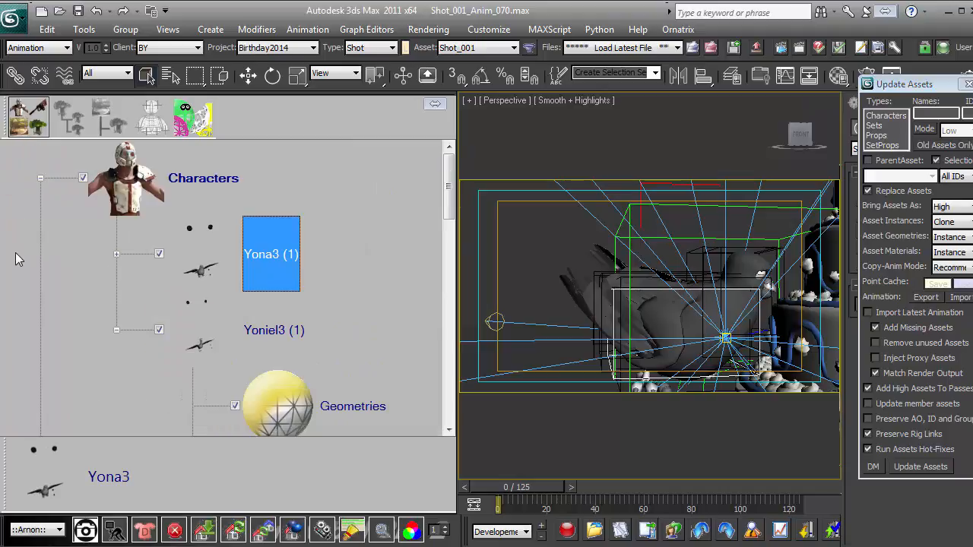
pyautogui.click(115, 331)
pyautogui.click(40, 406)
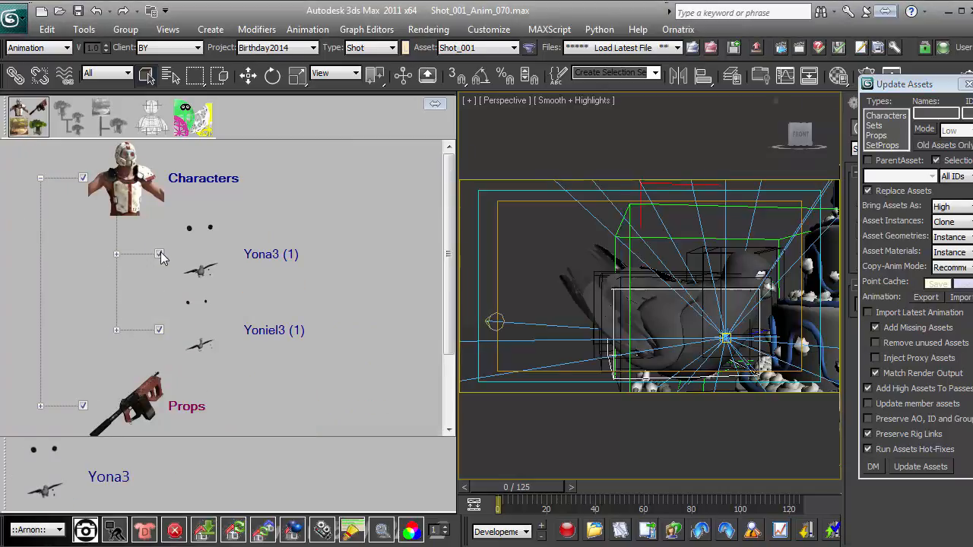
pyautogui.click(117, 254)
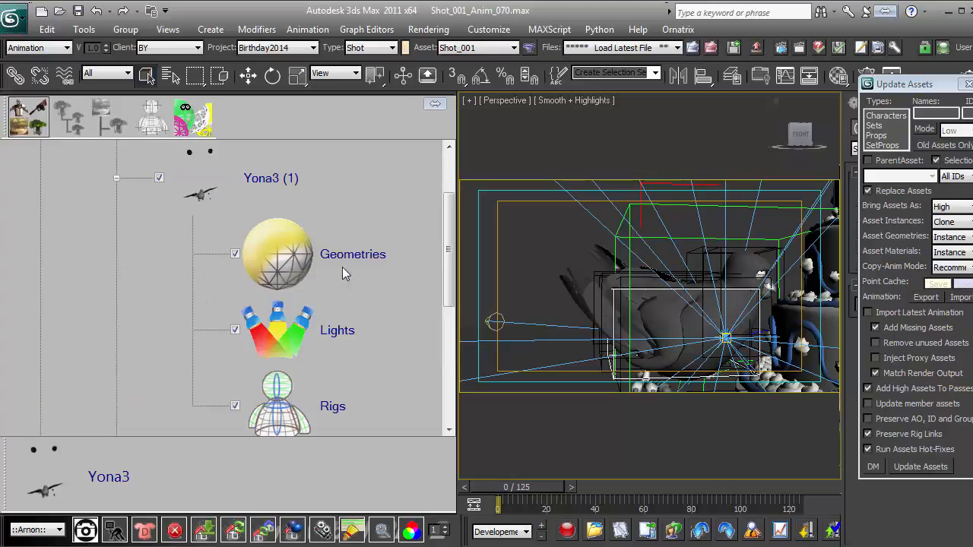
# - Examine Yona3's Geometries, Lights and Rigs groups in the asset tree and its light setup in the viewport
pyautogui.scroll(-3, 304, 391)
pyautogui.scroll(2, 306, 397)
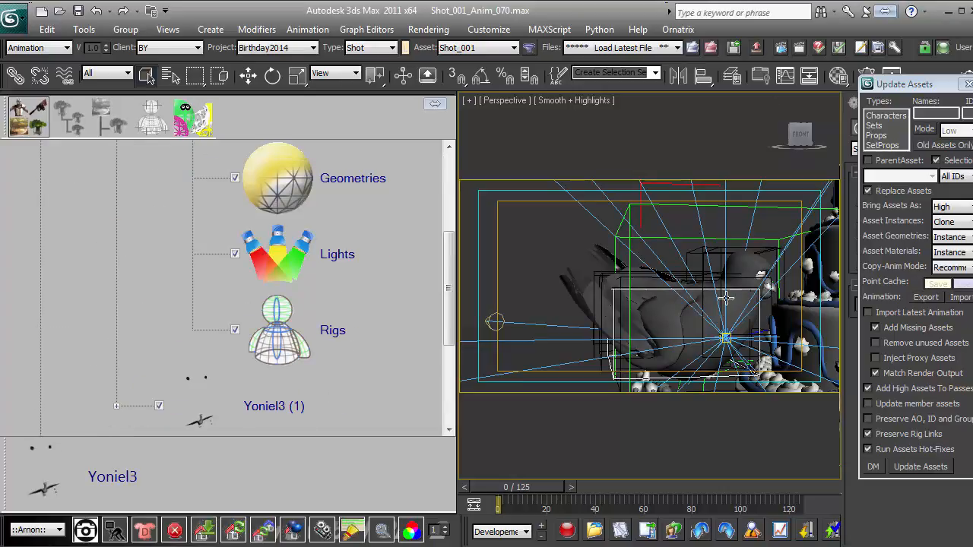
pyautogui.scroll(-5, 725, 298)
pyautogui.moveTo(726, 319); pyautogui.dragTo(715, 376, button='middle')
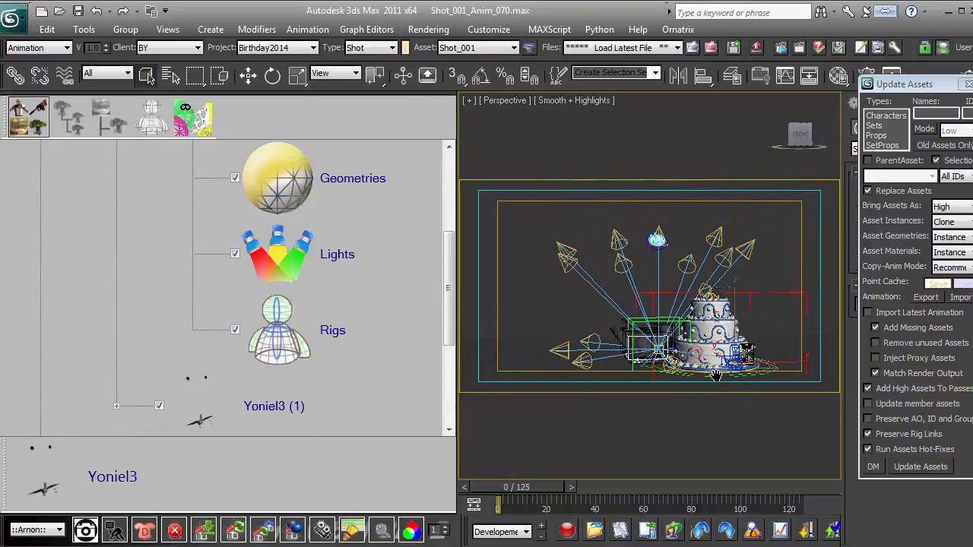
# - Toggle the visibility of Yona3's Lights group off and back on in the asset tree
pyautogui.click(235, 255)
pyautogui.click(234, 255)
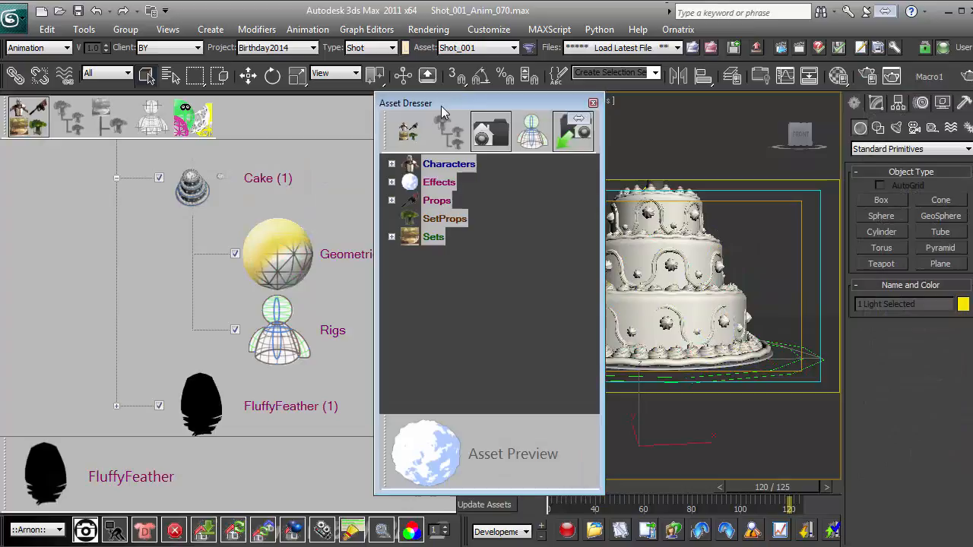
# - Show large thumbnails in the Asset Dresser, move its window aside and close the Update Assets window
pyautogui.click(410, 130)
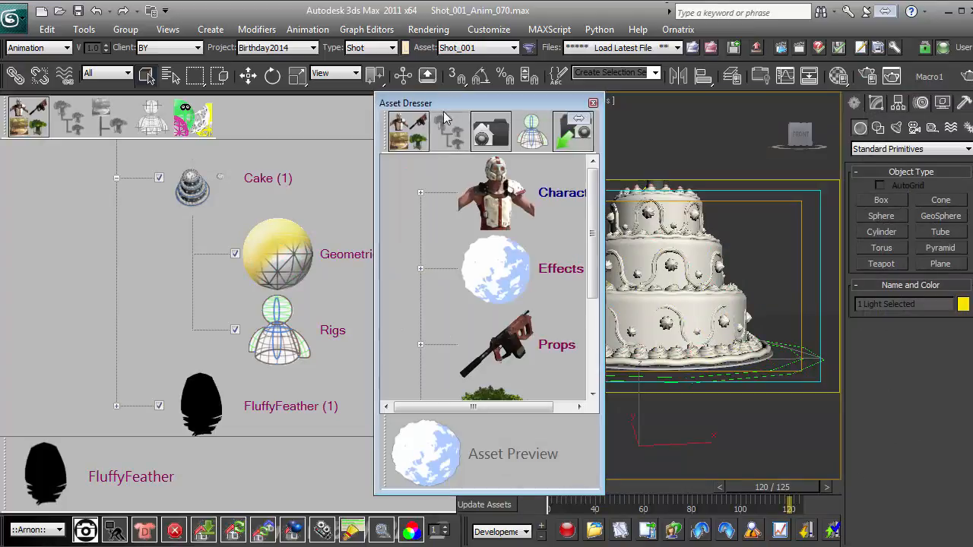
pyautogui.moveTo(449, 107); pyautogui.dragTo(787, 133)
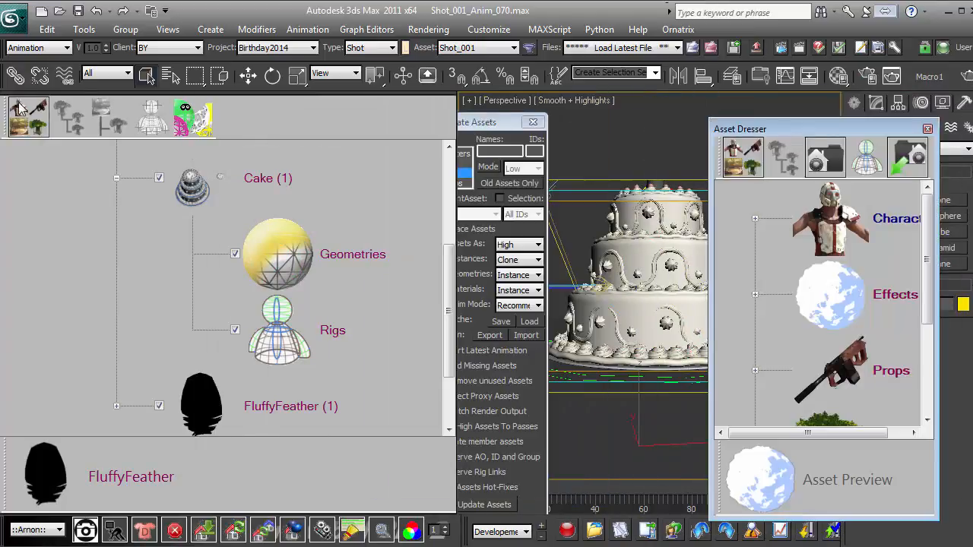
pyautogui.click(483, 122)
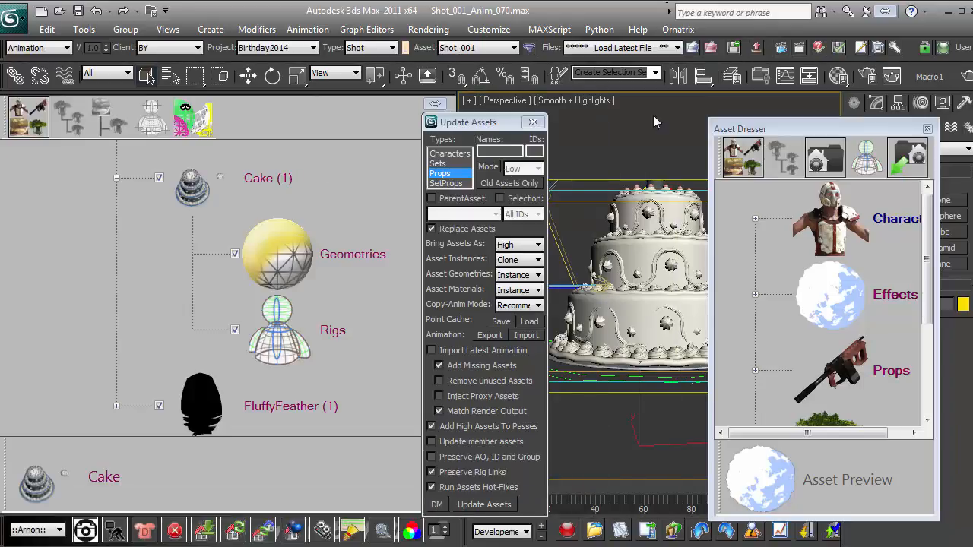
pyautogui.click(533, 123)
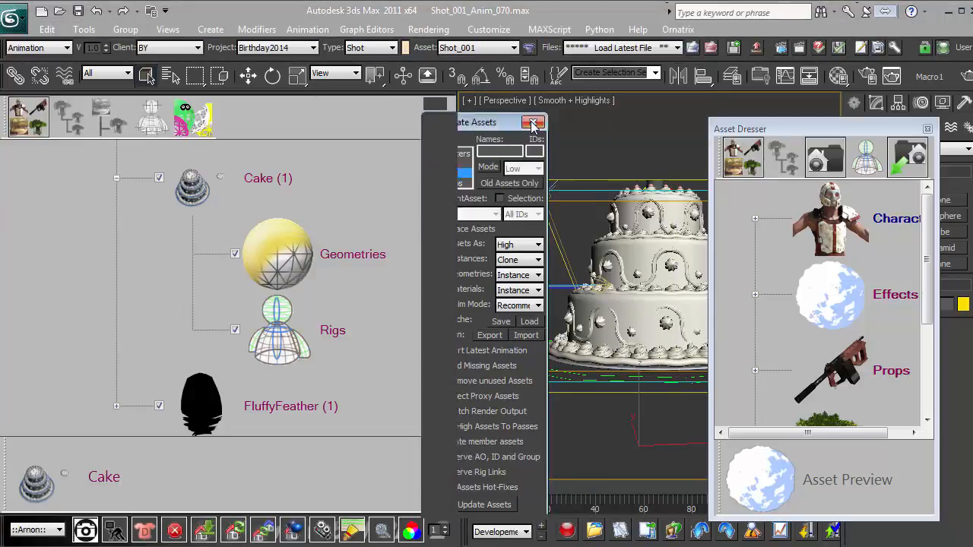
# - Expand the Props category in the Asset Dresser and widen the window to show the Cake entry
pyautogui.moveTo(928, 317); pyautogui.dragTo(929, 361)
pyautogui.click(756, 296)
pyautogui.moveTo(709, 343); pyautogui.dragTo(536, 343)
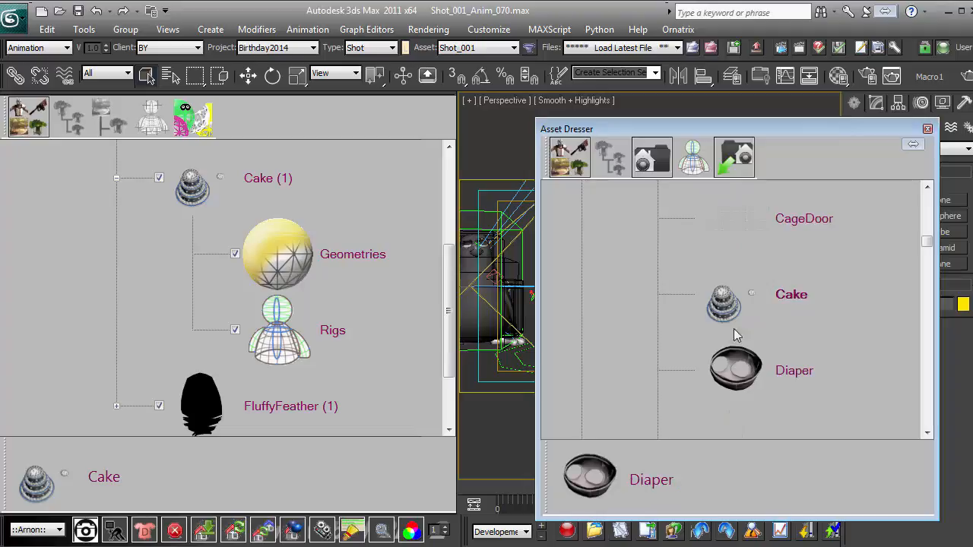
# - Add a second Cake from the Asset Dresser to the scene, placing it sideways against Yona3's feathered body
pyautogui.moveTo(791, 294); pyautogui.dragTo(816, 166)
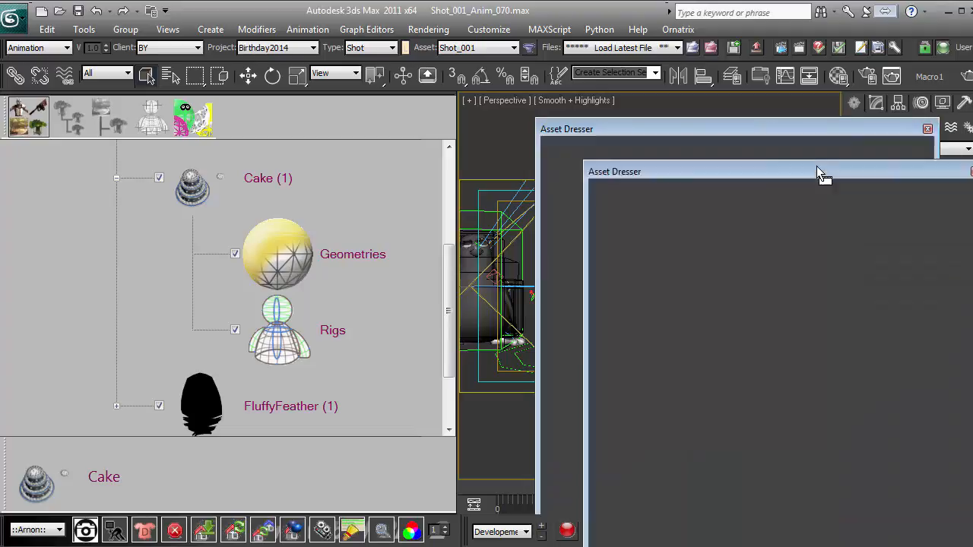
pyautogui.click(836, 340)
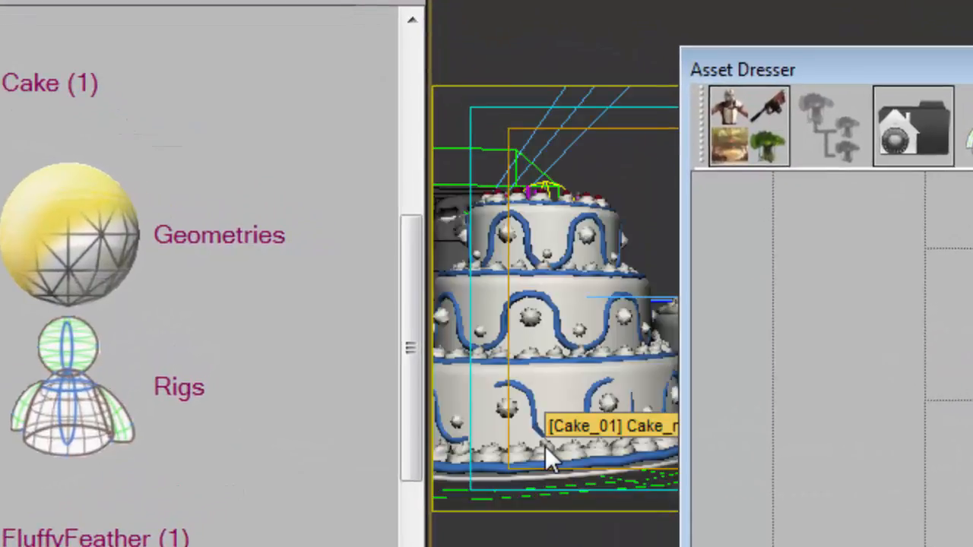
pyautogui.keyDown('alt'); pyautogui.moveTo(545, 446); pyautogui.dragTo(517, 357, button='middle'); pyautogui.keyUp('alt')
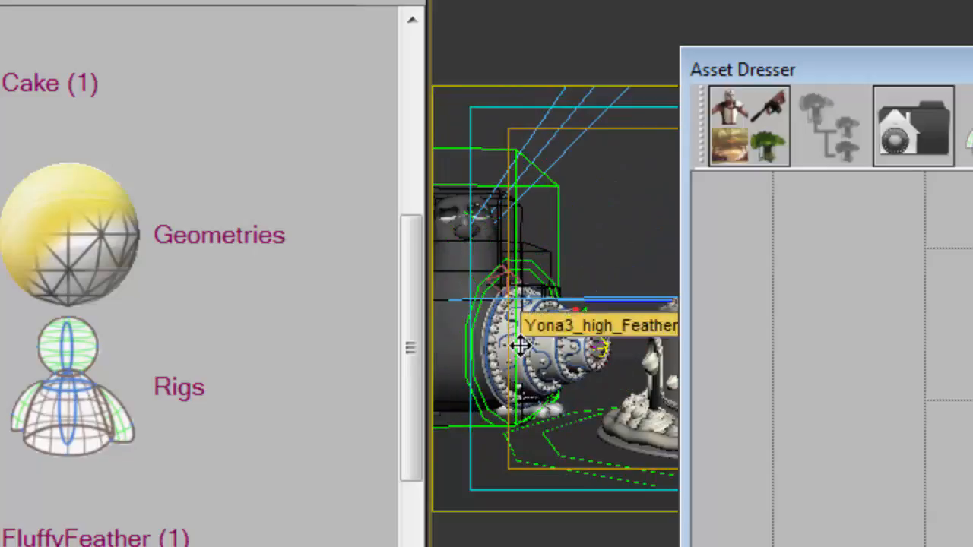
pyautogui.click(520, 346)
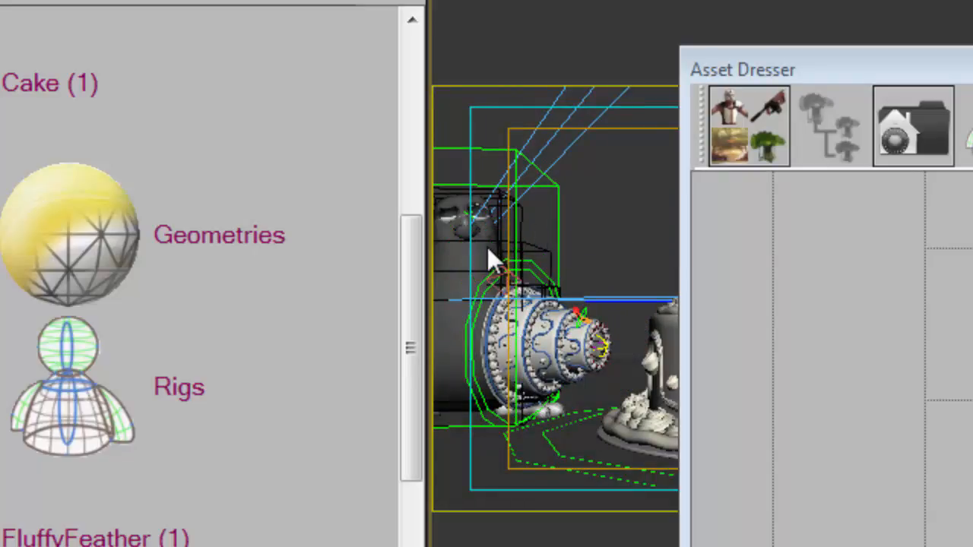
pyautogui.click(487, 249)
pyautogui.hotkey('ctrl', 'z')
pyautogui.moveTo(495, 264); pyautogui.dragTo(510, 408)
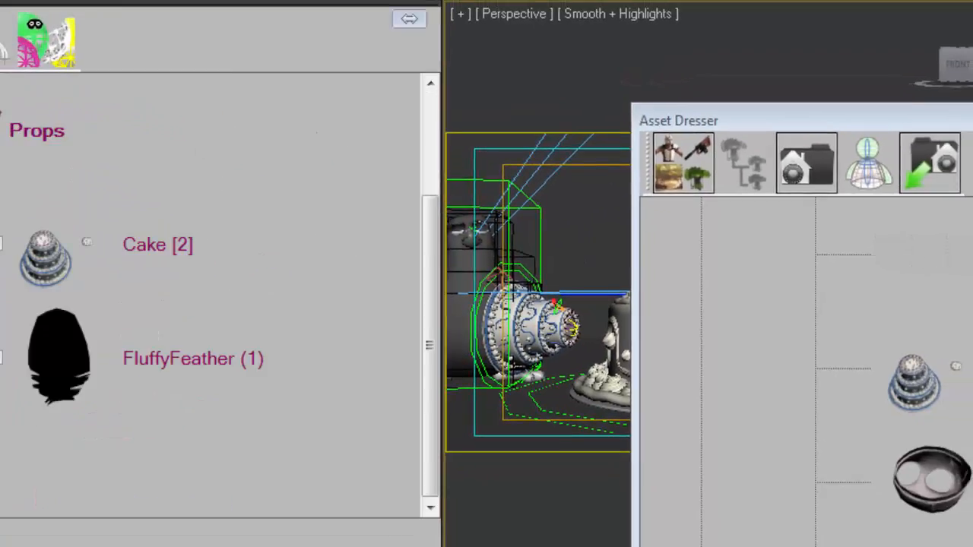
# - Expand the Cake (1) entry in the asset tree and toggle that cake's visibility off and back on
pyautogui.click(109, 357)
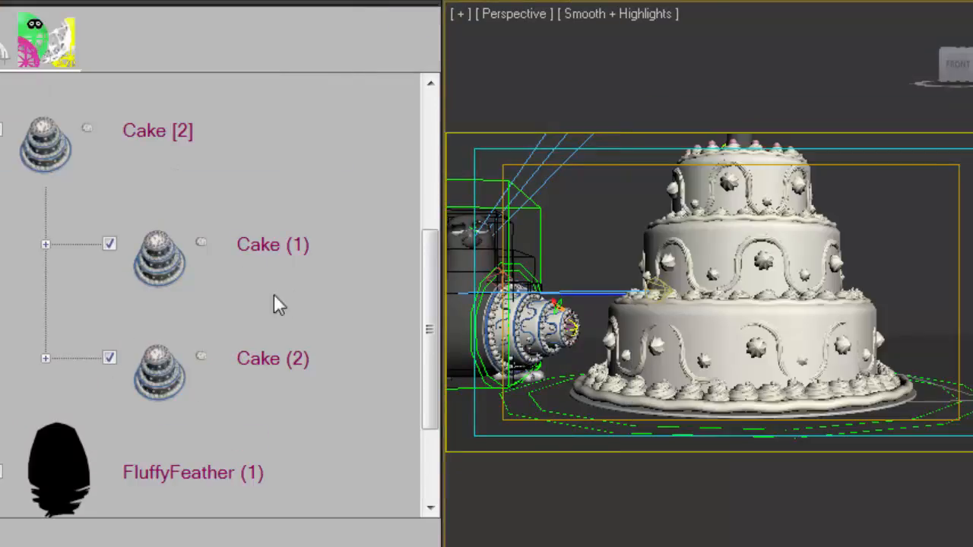
pyautogui.click(44, 245)
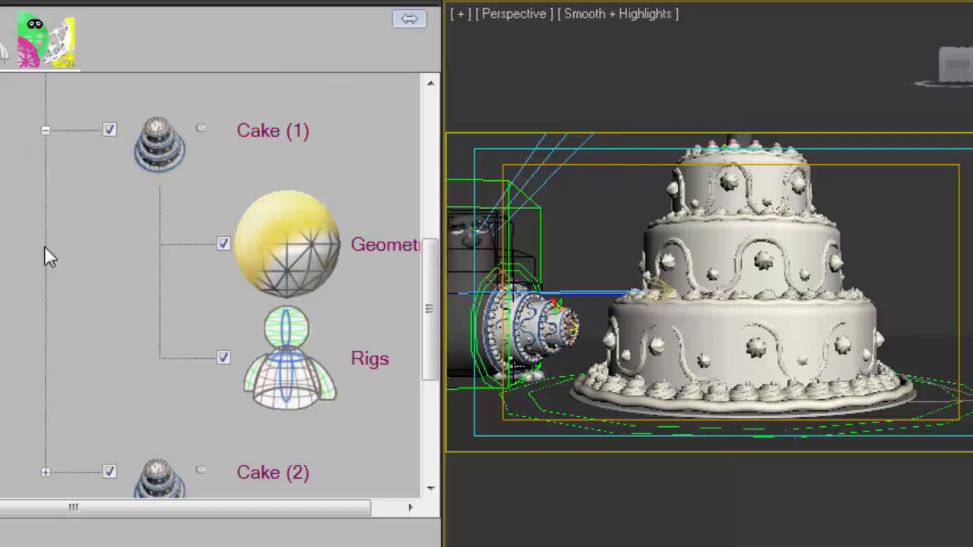
pyautogui.click(112, 126)
pyautogui.click(111, 126)
pyautogui.scroll(1, 220, 221)
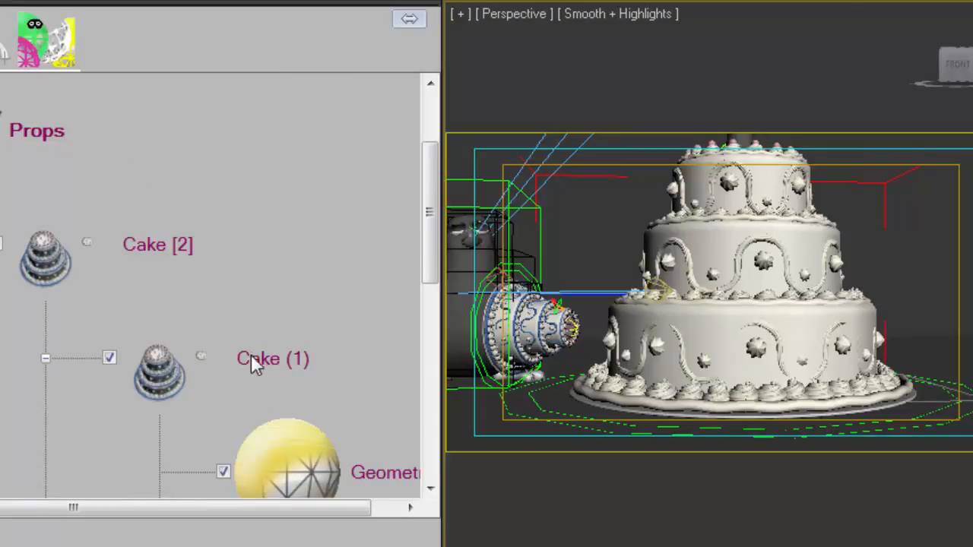
# - Renumber the Cake (2) asset to 4
pyautogui.scroll(-2, 247, 334)
pyautogui.rightClick(254, 241)
pyautogui.click(321, 347)
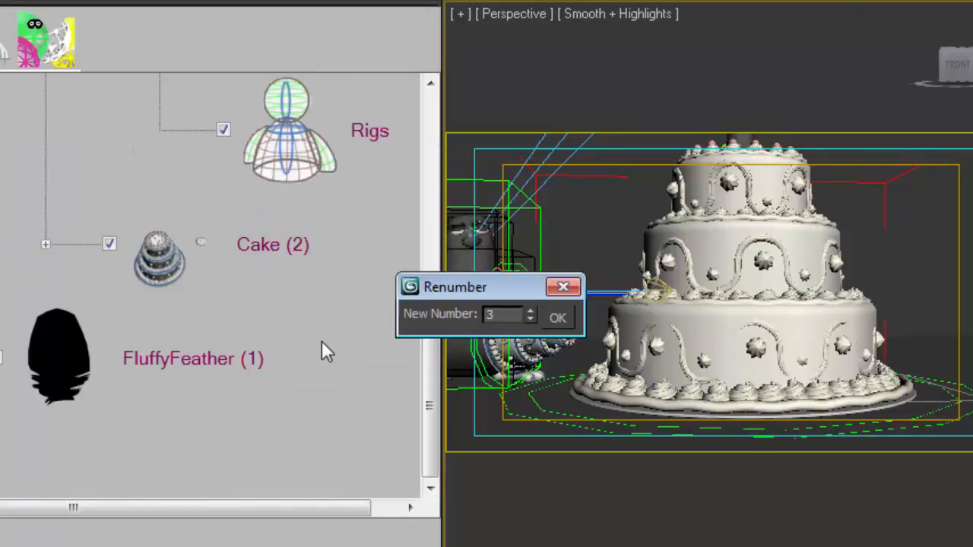
pyautogui.click(559, 318)
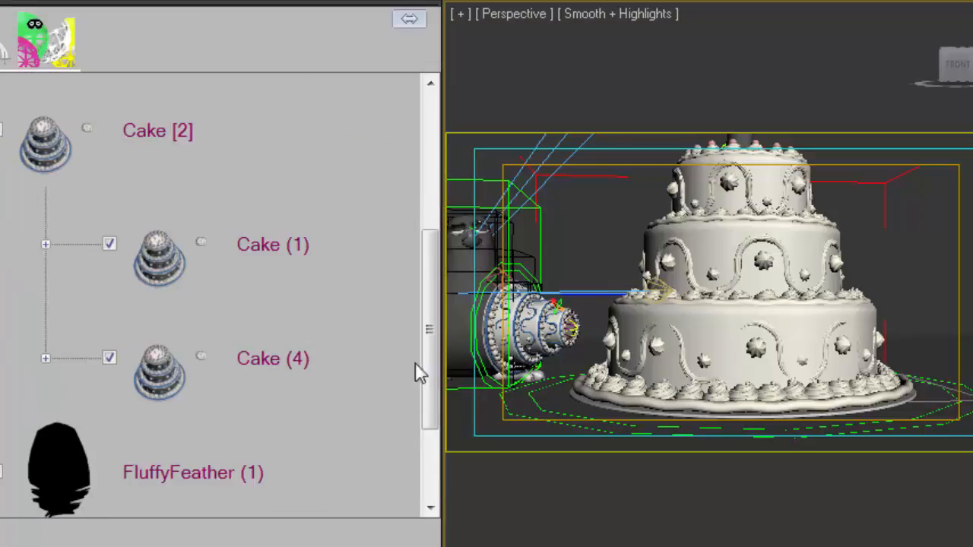
# - Update both cake instances together from their parent Cake entry in the asset tree
pyautogui.rightClick(135, 133)
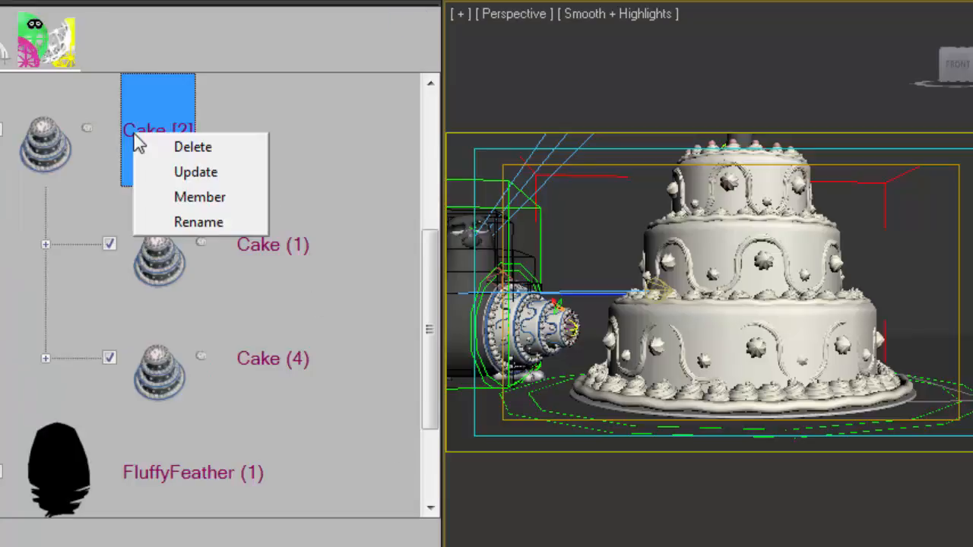
pyautogui.click(199, 172)
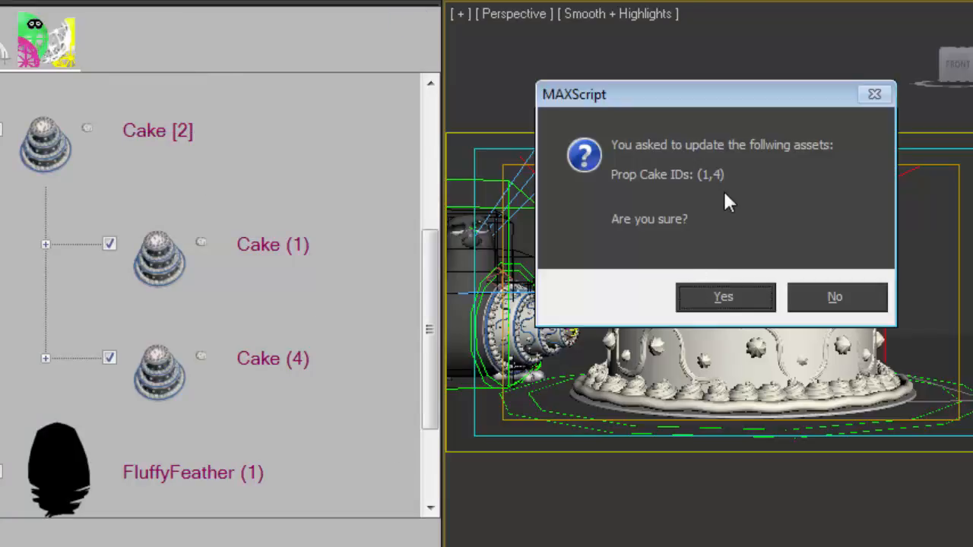
pyautogui.click(722, 297)
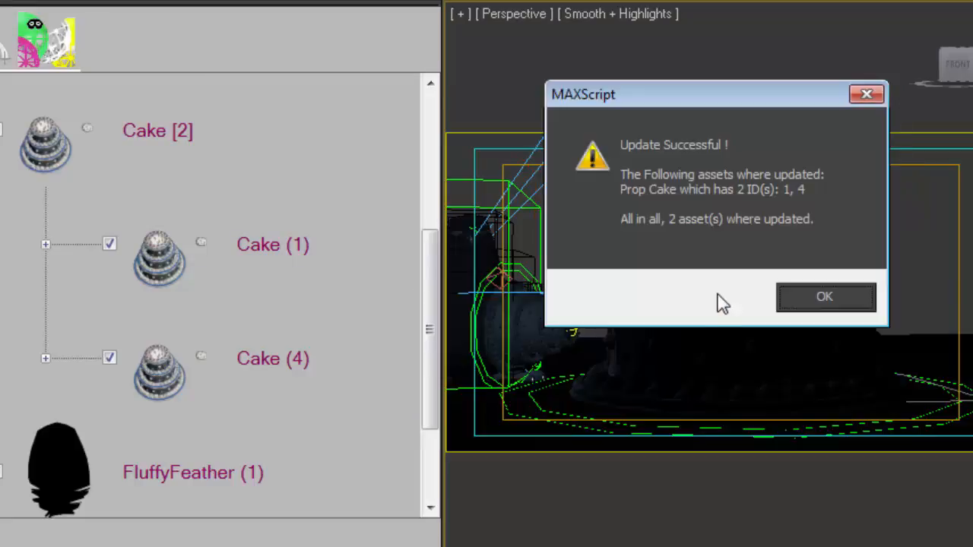
pyautogui.click(828, 297)
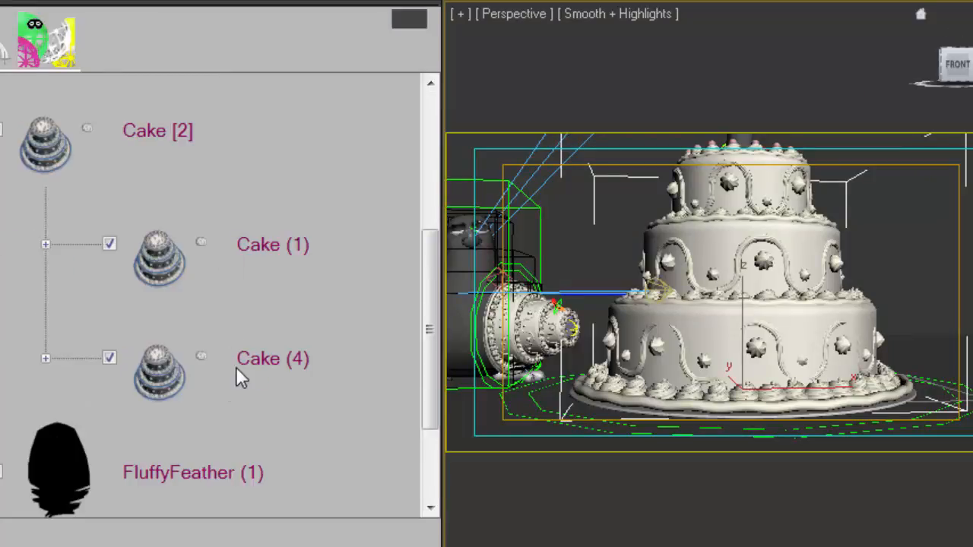
# - Delete the Cake (4) asset from the scene
pyautogui.rightClick(235, 366)
pyautogui.click(317, 383)
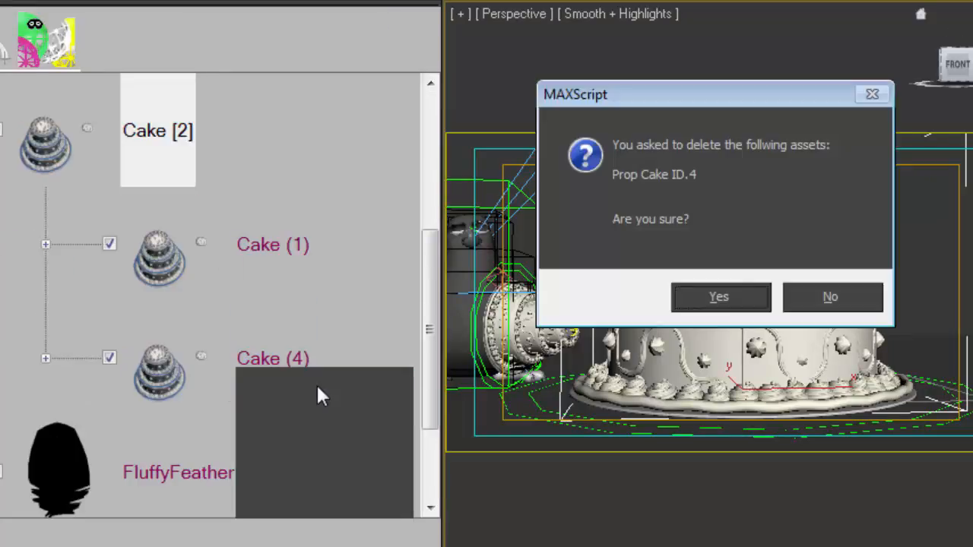
pyautogui.click(698, 296)
pyautogui.moveTo(433, 286); pyautogui.dragTo(434, 120)
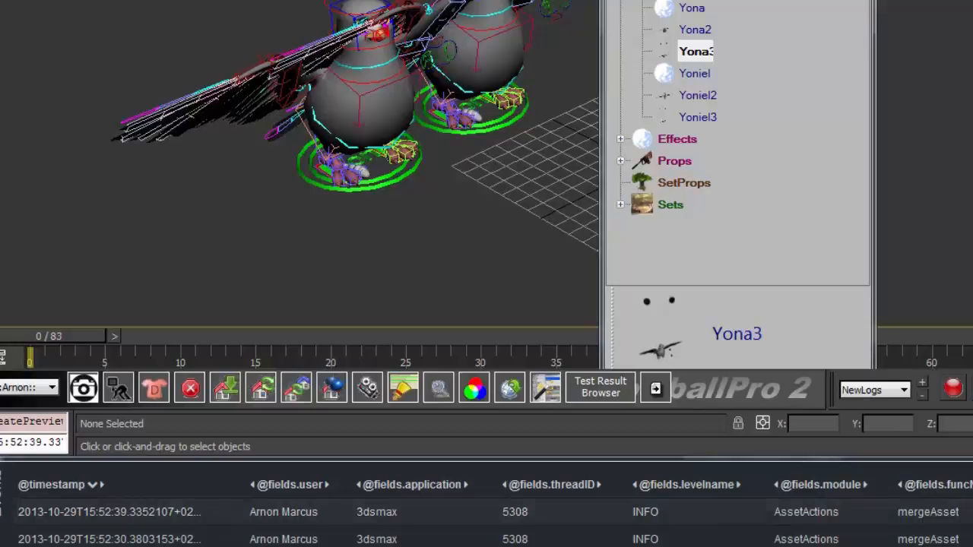
# - Switch to the Kibana pipeline dashboard in Firefox and examine the field details of the Yona3 ID 2 merge event
pyautogui.hotkey('alt', 'Tab')
pyautogui.scroll(4, 96, 347)
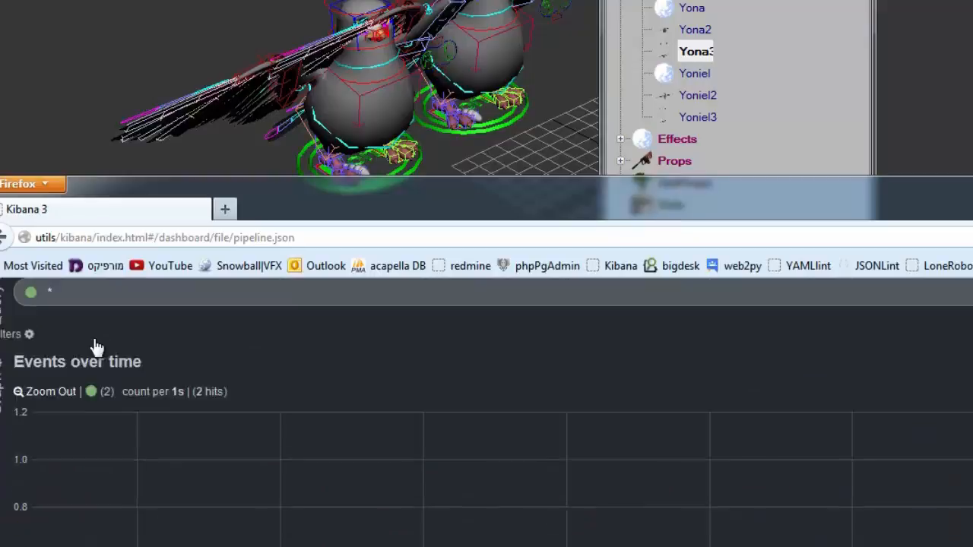
pyautogui.scroll(4, 97, 350)
pyautogui.scroll(-7, 642, 472)
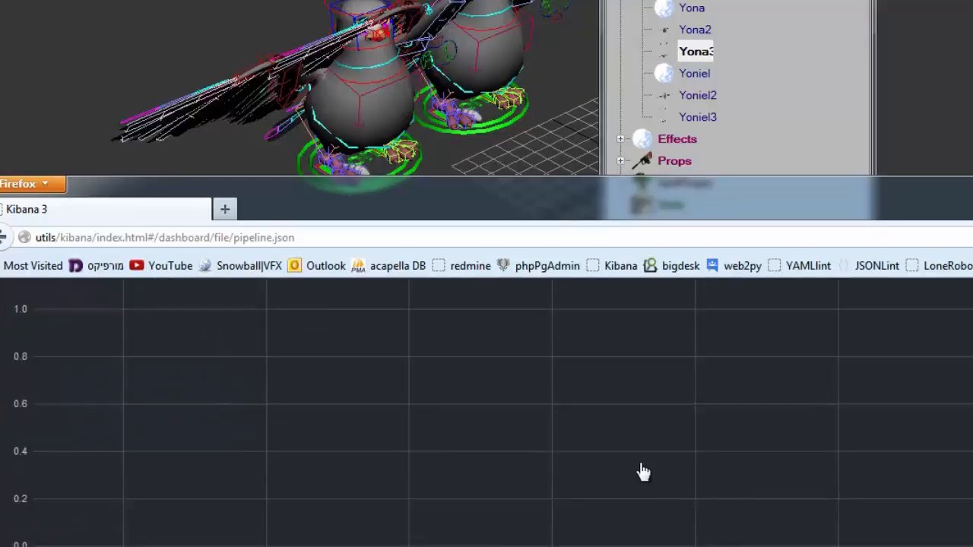
pyautogui.scroll(-3, 644, 471)
pyautogui.click(644, 464)
pyautogui.scroll(-3, 421, 418)
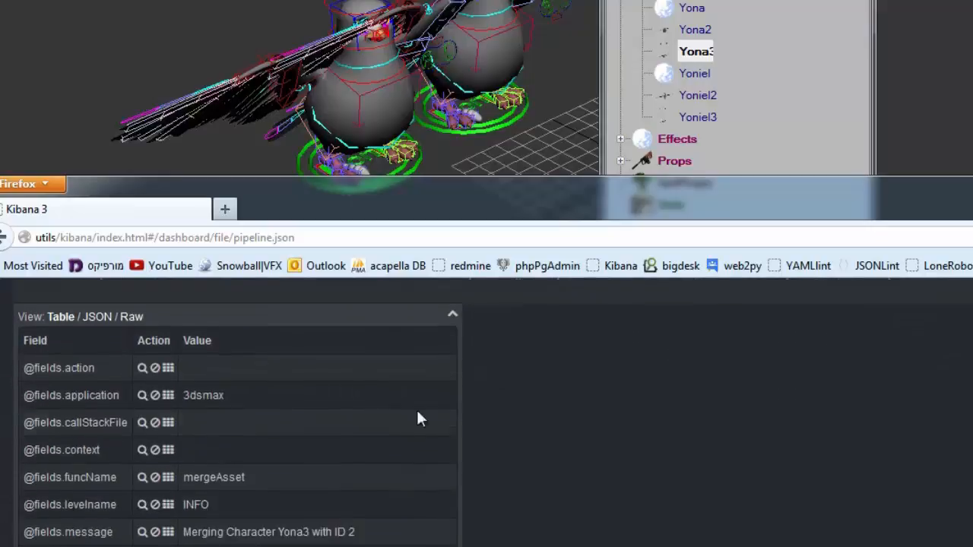
pyautogui.scroll(-3, 420, 418)
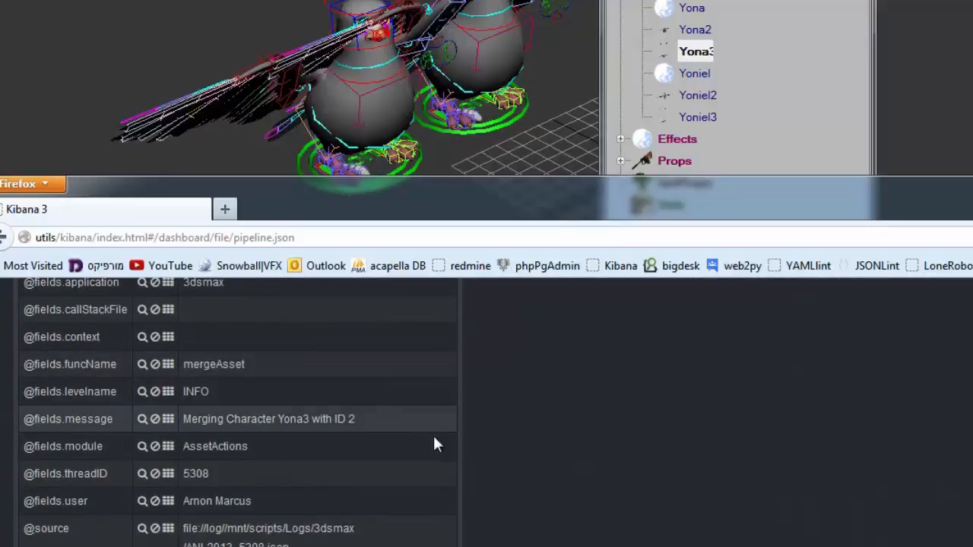
# - Examine the log event details for merging character Yona3 with ID 1
pyautogui.scroll(5, 435, 444)
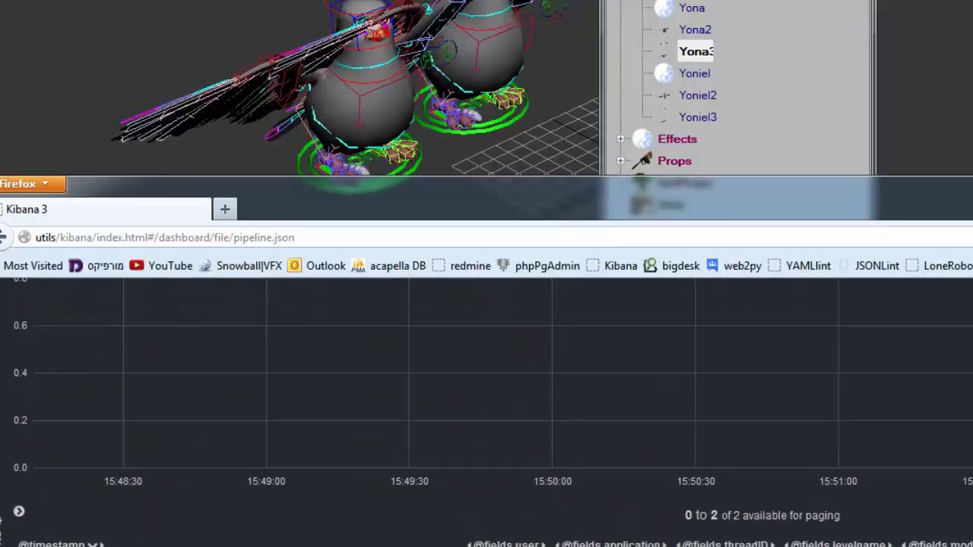
pyautogui.scroll(-5, 322, 475)
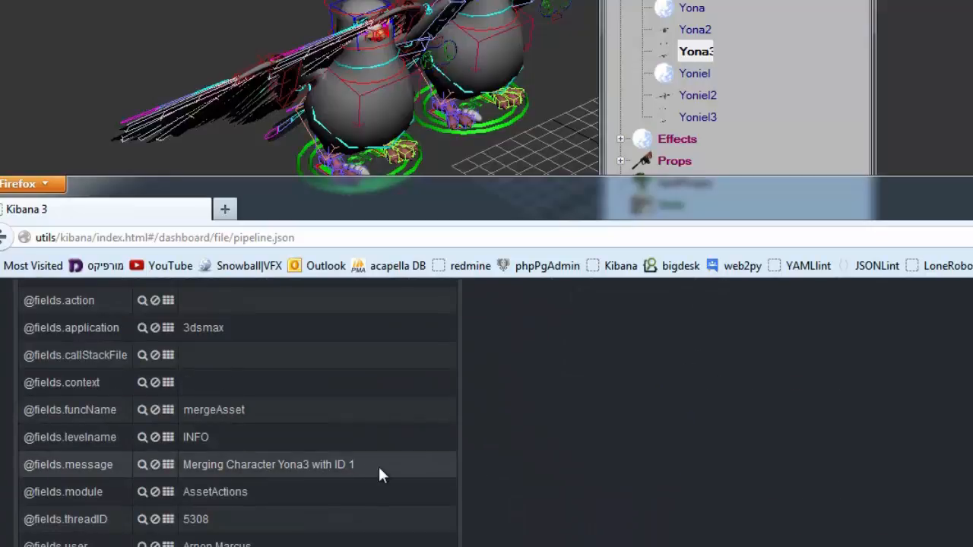
pyautogui.scroll(-2, 377, 464)
pyautogui.scroll(5, 377, 465)
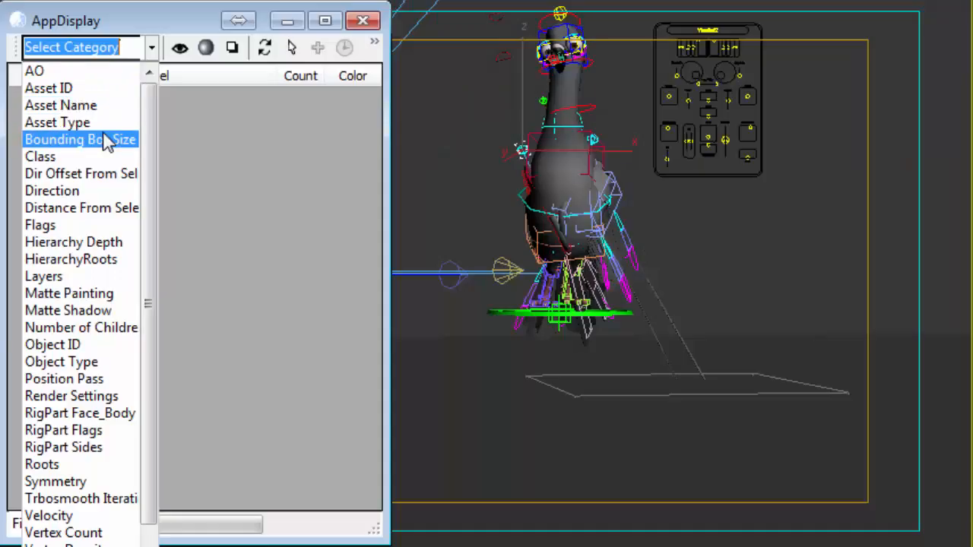
# - Color the scene objects in AppDisplay by the RigPart Face_Body category
pyautogui.scroll(-1, 110, 327)
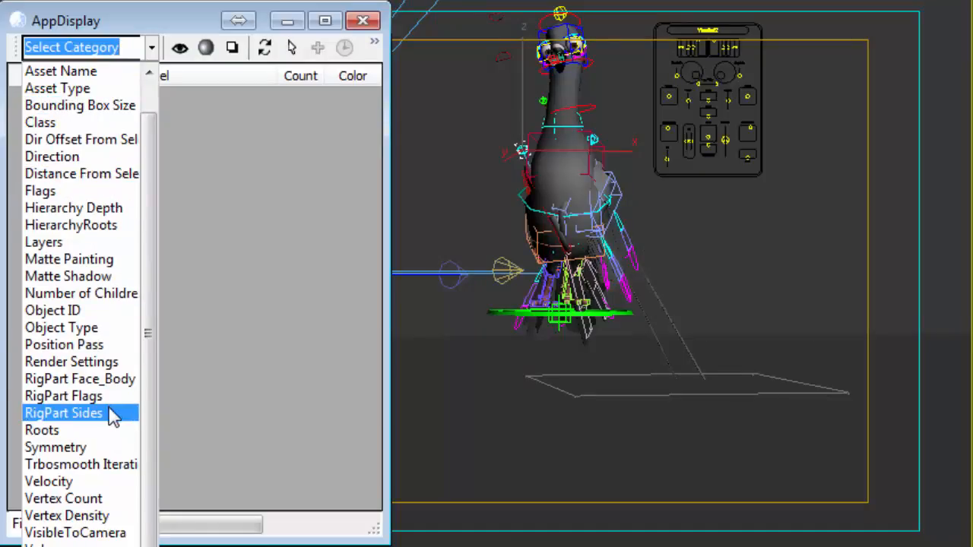
pyautogui.click(107, 379)
pyautogui.click(181, 47)
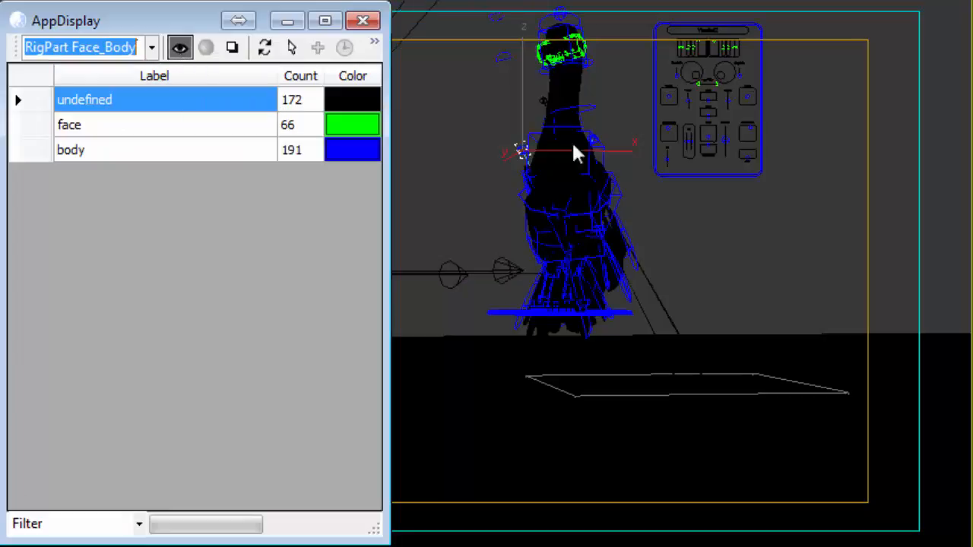
# - Switch the AppDisplay category to RigPart Flags and pick the color cells of None, root, tail and head
pyautogui.click(151, 47)
pyautogui.click(69, 399)
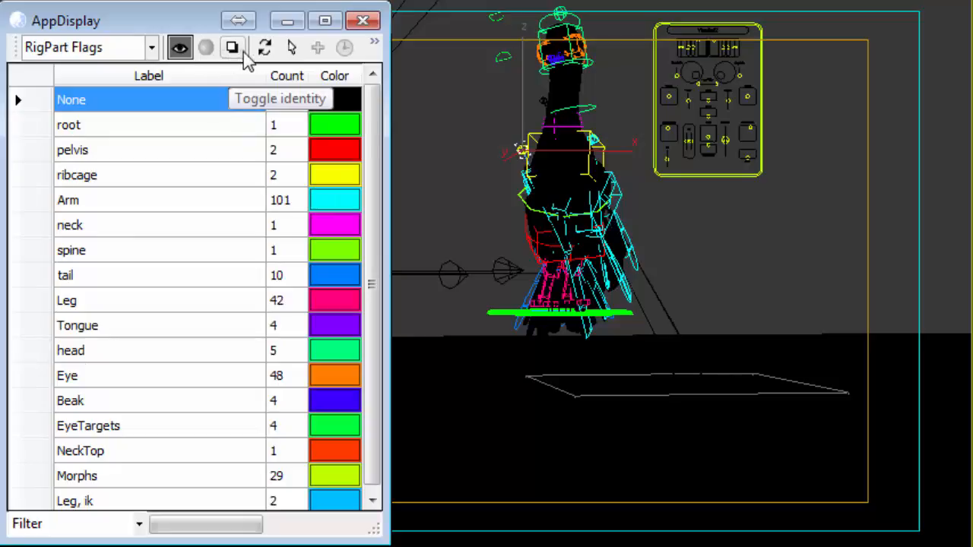
pyautogui.click(331, 103)
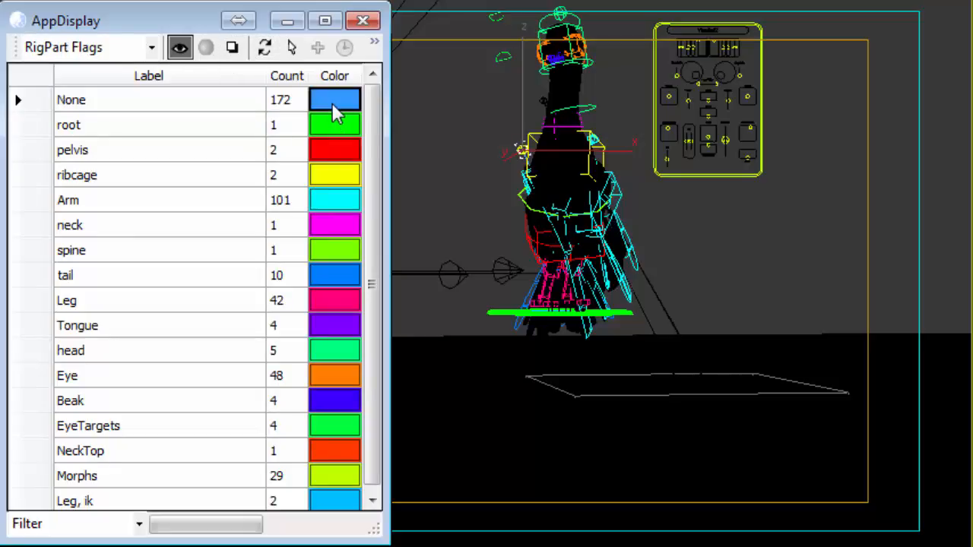
pyautogui.click(325, 131)
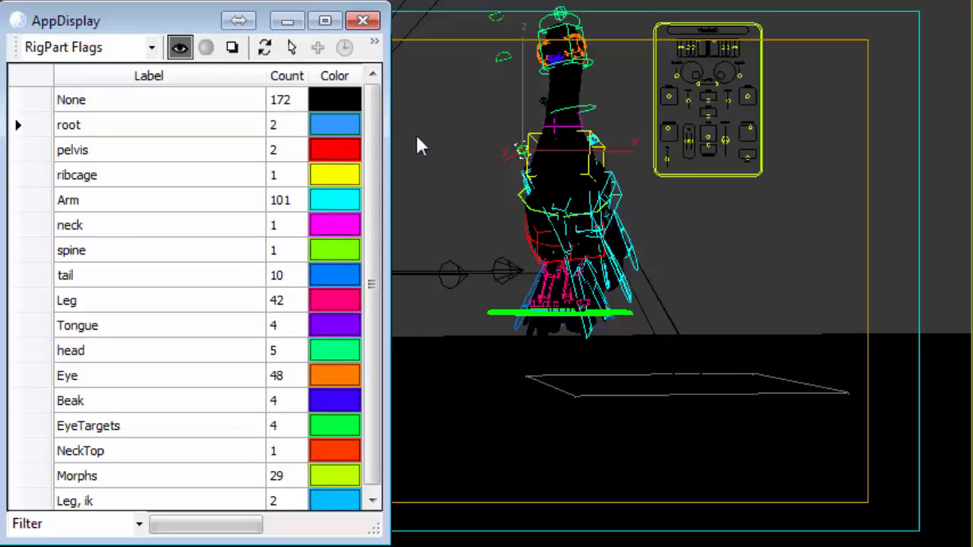
pyautogui.click(326, 275)
pyautogui.click(329, 352)
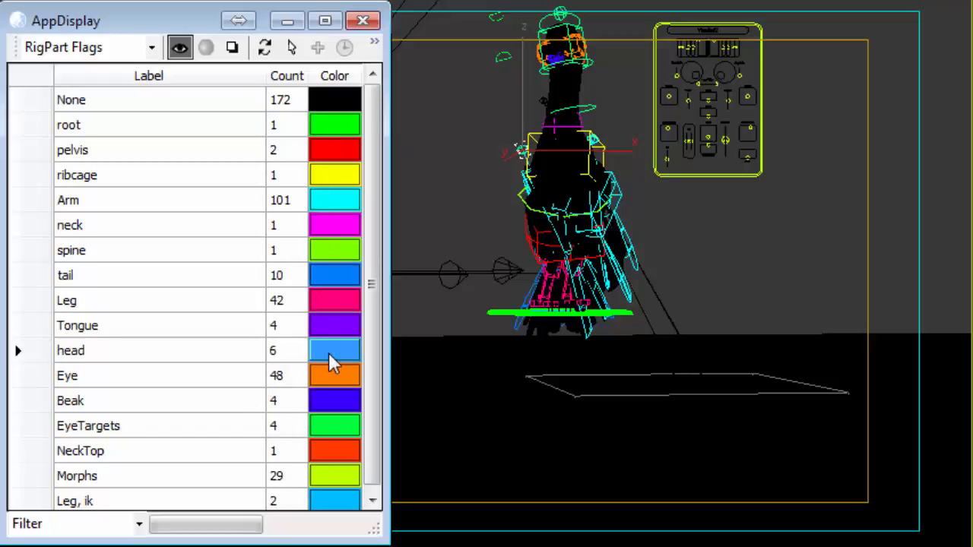
# - Color the scene objects in AppDisplay by the RigPart Sides category
pyautogui.click(151, 48)
pyautogui.click(95, 413)
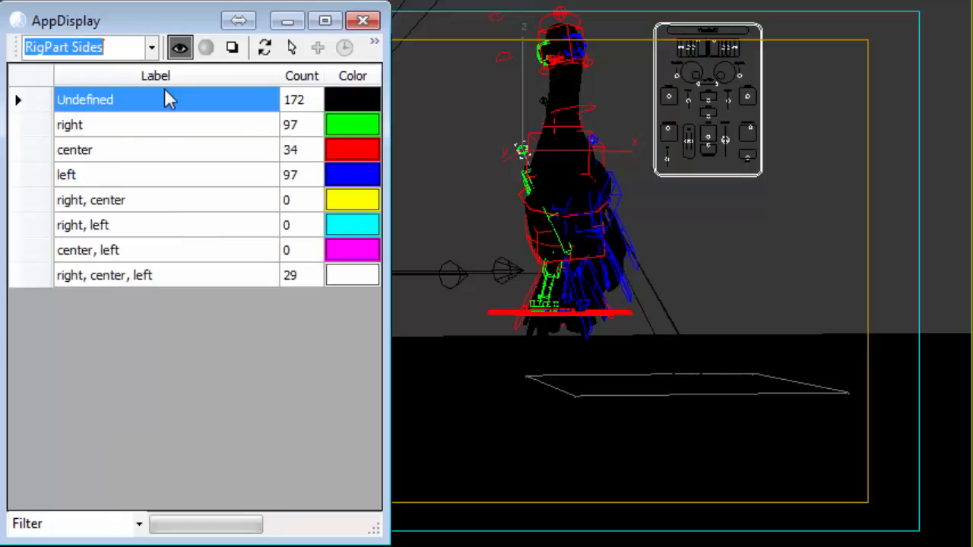
pyautogui.click(149, 51)
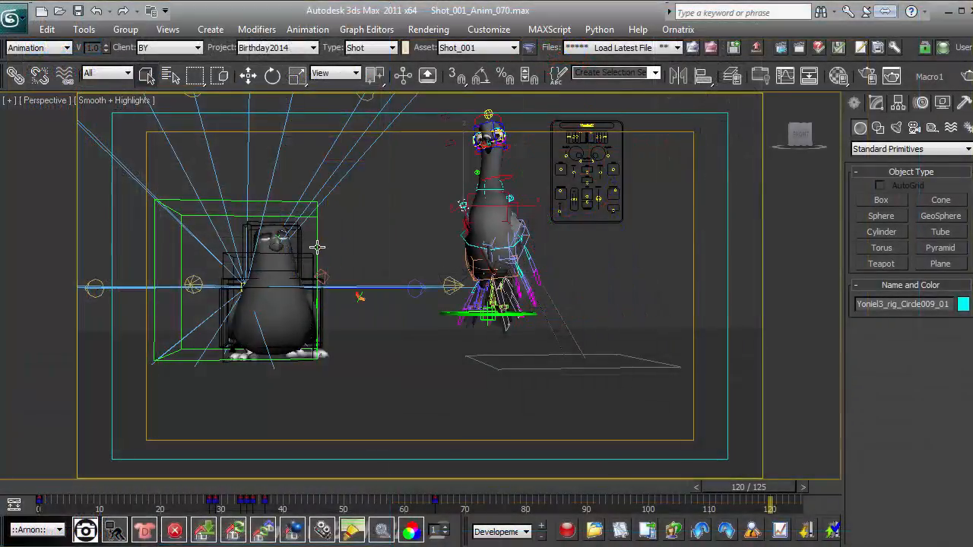
# - Delete the Yona3 character asset from the Shot_001 animation scene
pyautogui.click(295, 265)
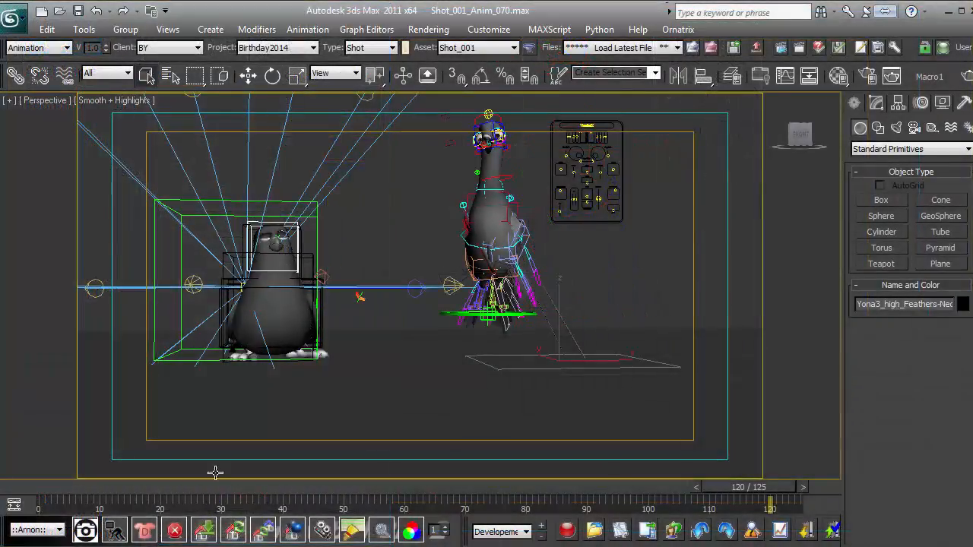
pyautogui.click(175, 531)
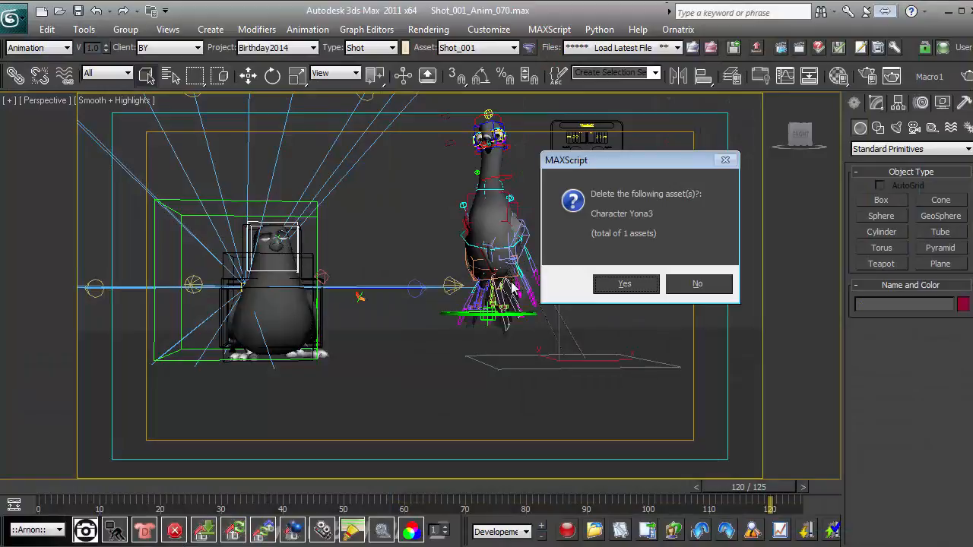
pyautogui.click(644, 287)
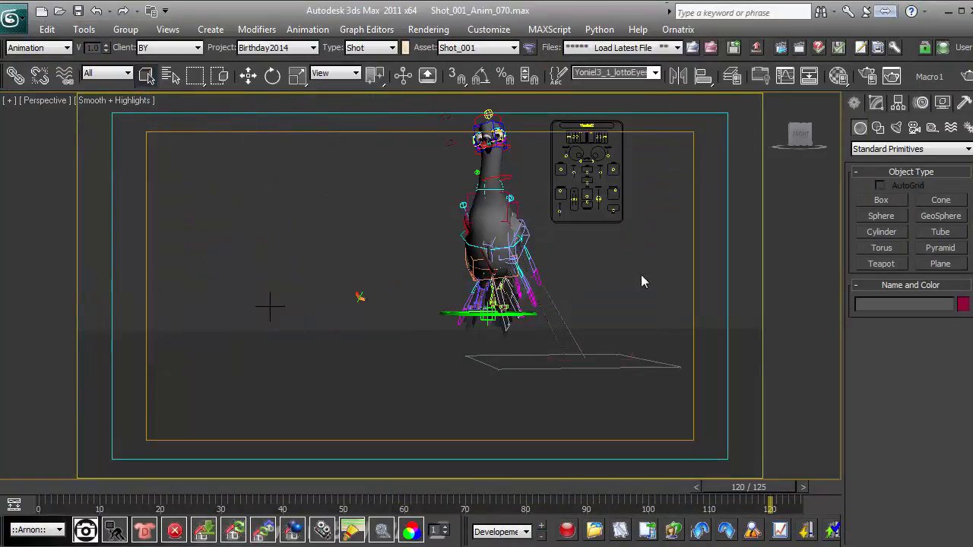
# - Select the Yoniel3 character and set its replacement asset to Yoniel2, type Character, from the General project of client BY
pyautogui.click(464, 206)
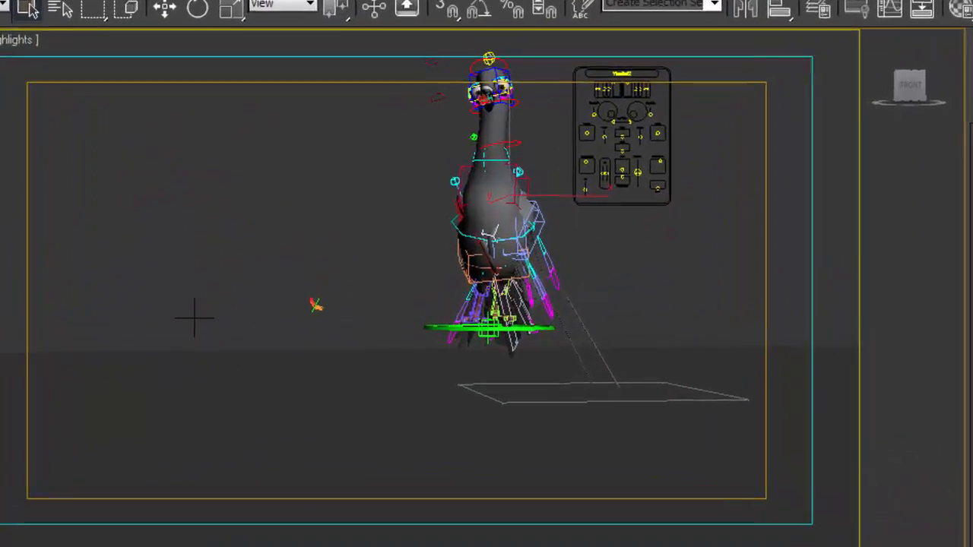
pyautogui.click(212, 545)
pyautogui.click(532, 307)
pyautogui.click(542, 250)
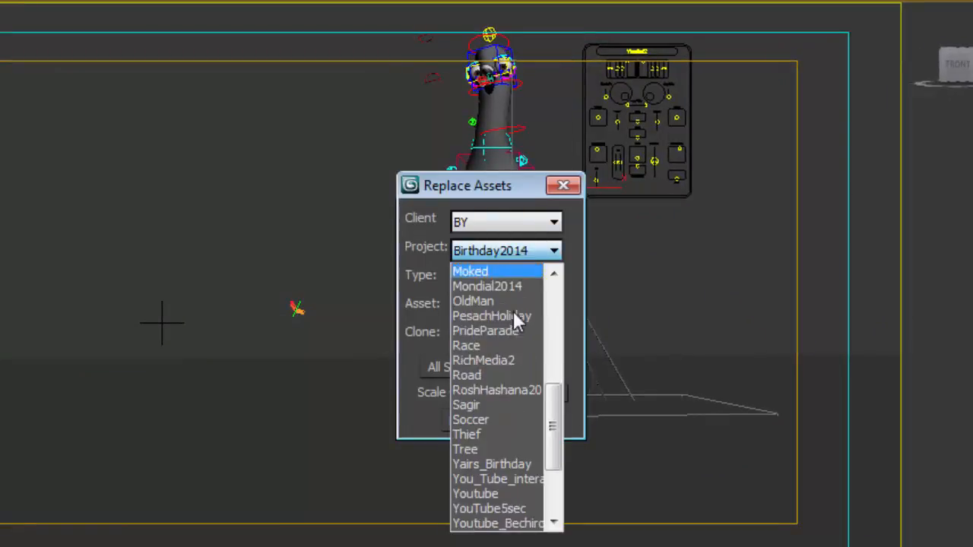
pyautogui.scroll(5, 495, 410)
pyautogui.click(509, 342)
pyautogui.click(517, 312)
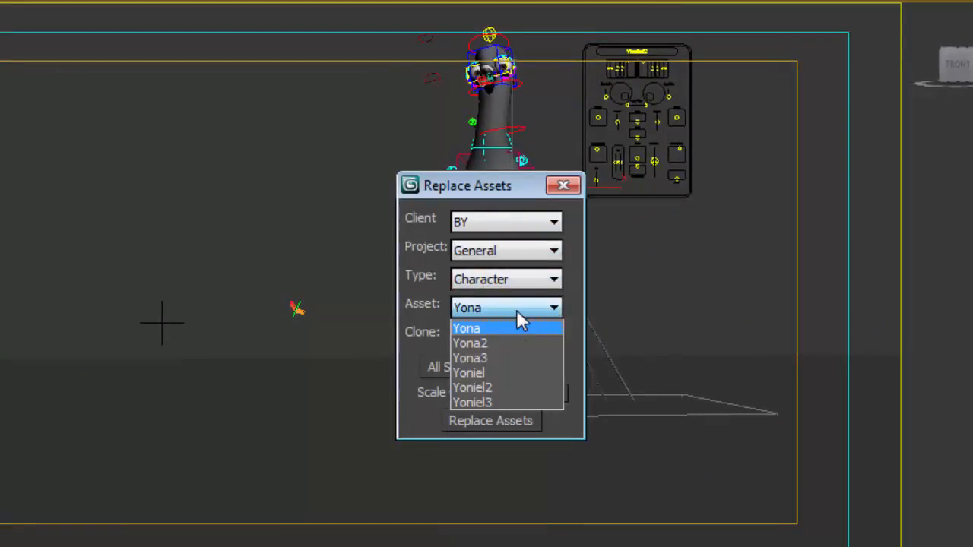
pyautogui.click(520, 313)
pyautogui.click(512, 306)
pyautogui.click(492, 388)
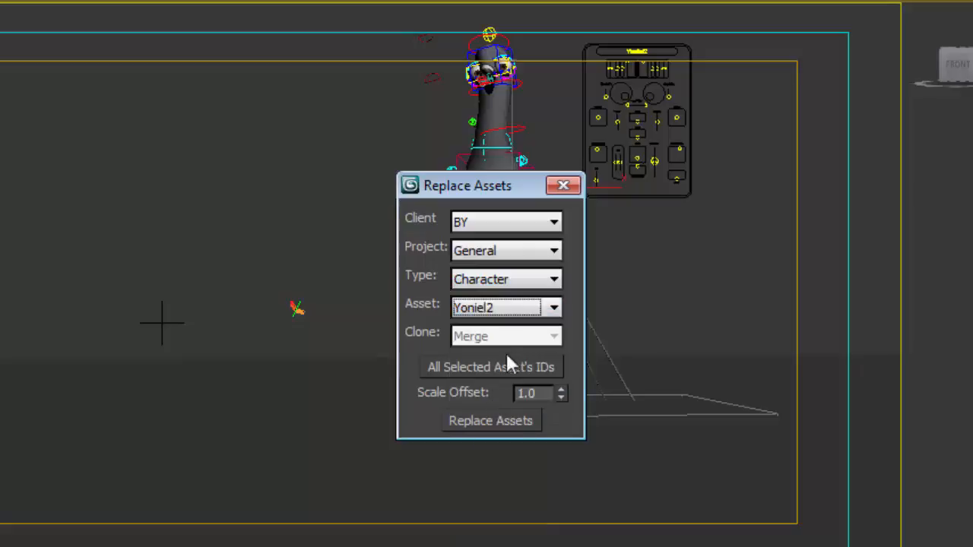
# - Replace the selected asset with Yoniel2 for all selected asset's IDs, with the dialog moved off the character
pyautogui.click(505, 367)
pyautogui.moveTo(497, 182); pyautogui.dragTo(149, 125)
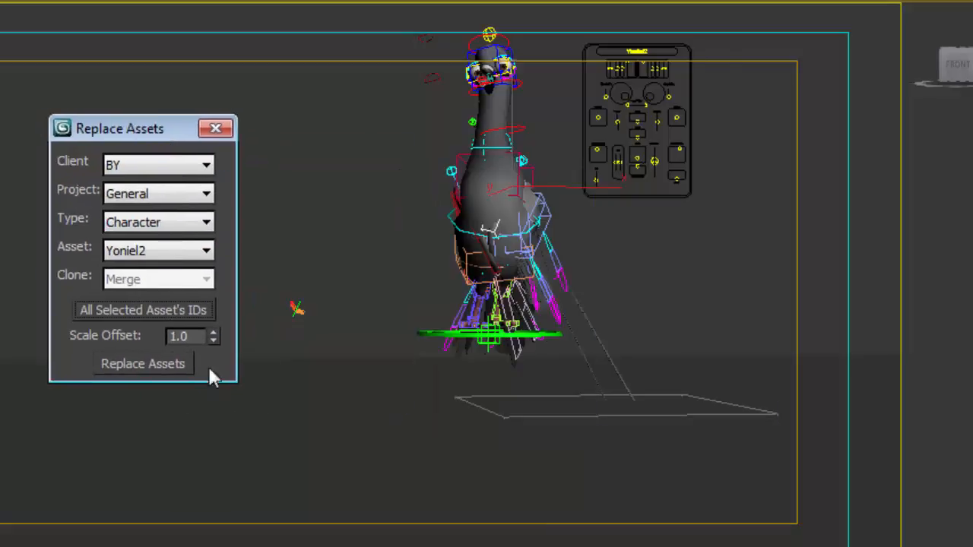
pyautogui.click(173, 365)
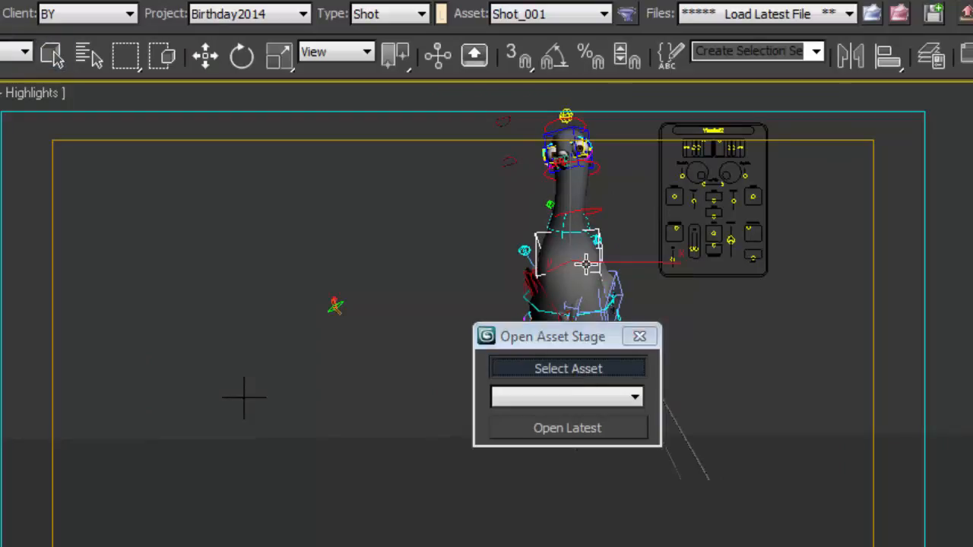
# - Pick Yoniel2's arm control as the asset and open its latest Rigging stage file, accepting the lock notice
pyautogui.click(585, 264)
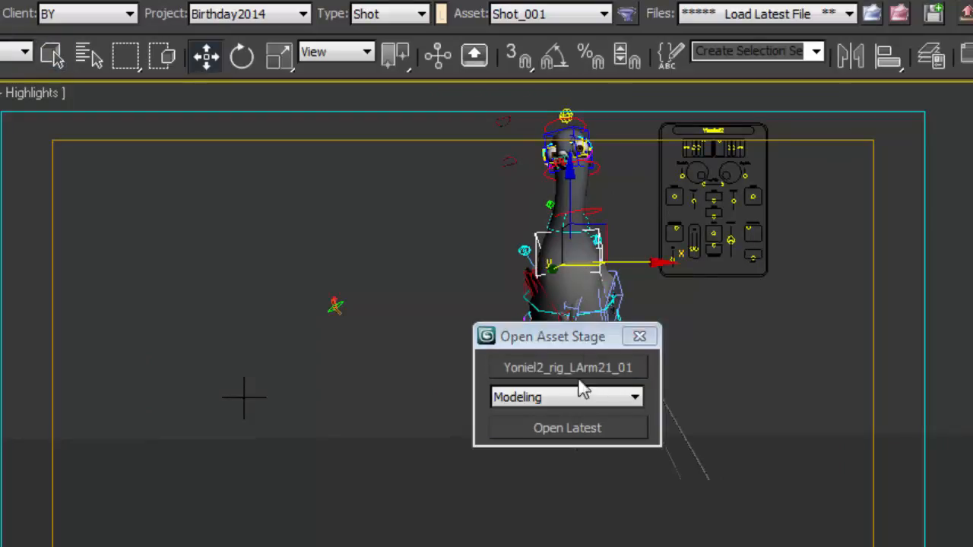
pyautogui.click(522, 396)
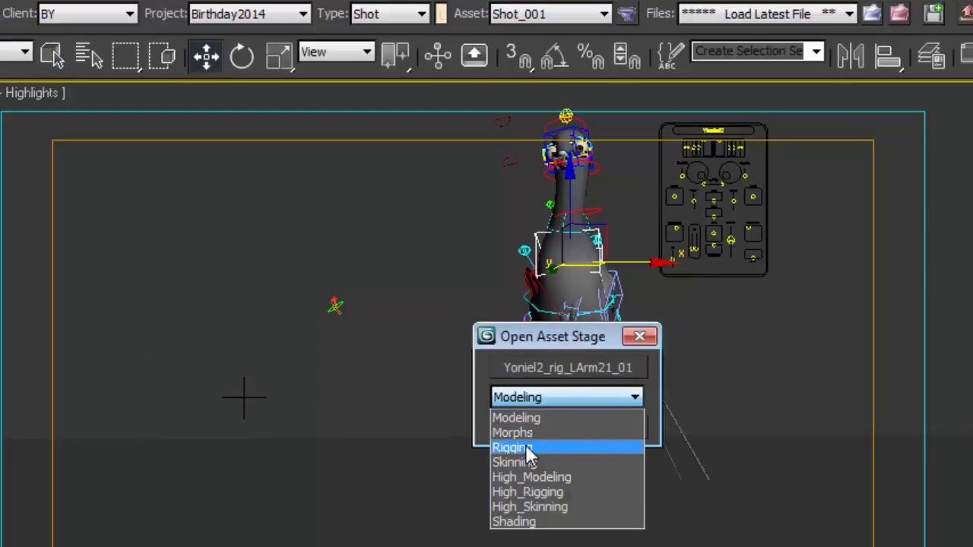
pyautogui.click(524, 448)
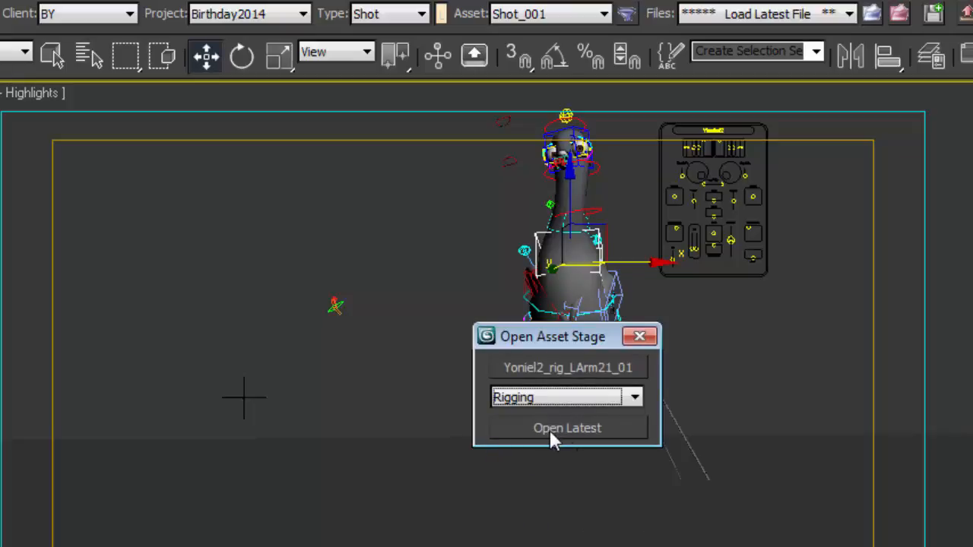
pyautogui.click(551, 430)
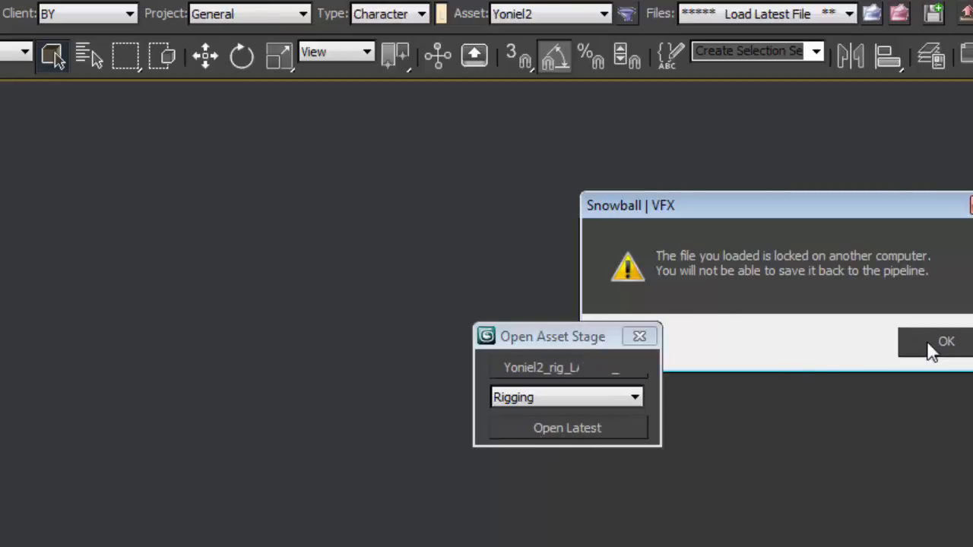
pyautogui.click(931, 351)
pyautogui.moveTo(586, 344); pyautogui.dragTo(281, 266)
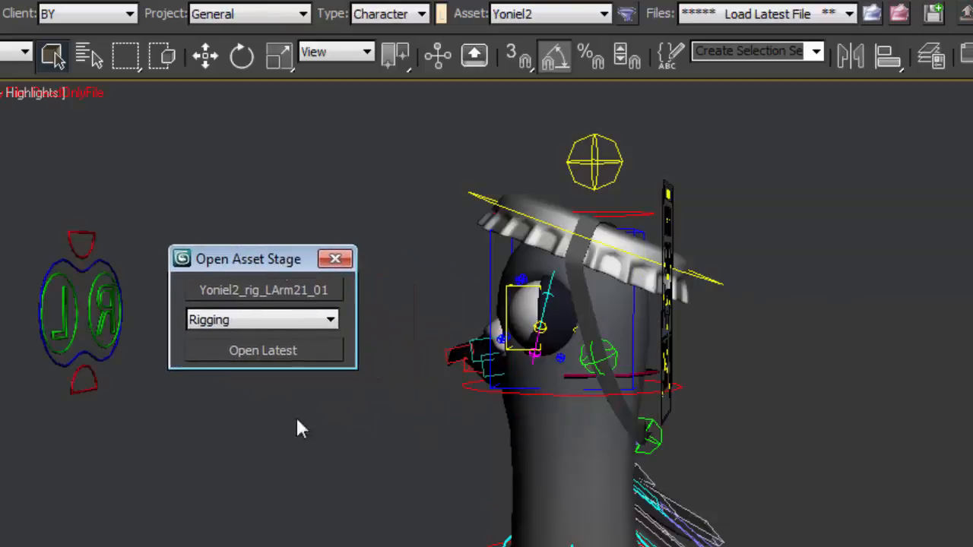
# - Examine the opened Yoniel2 rig and its pipeline project, type, asset and file version settings
pyautogui.moveTo(431, 435); pyautogui.dragTo(434, 441, button='middle')
pyautogui.scroll(-5, 434, 441)
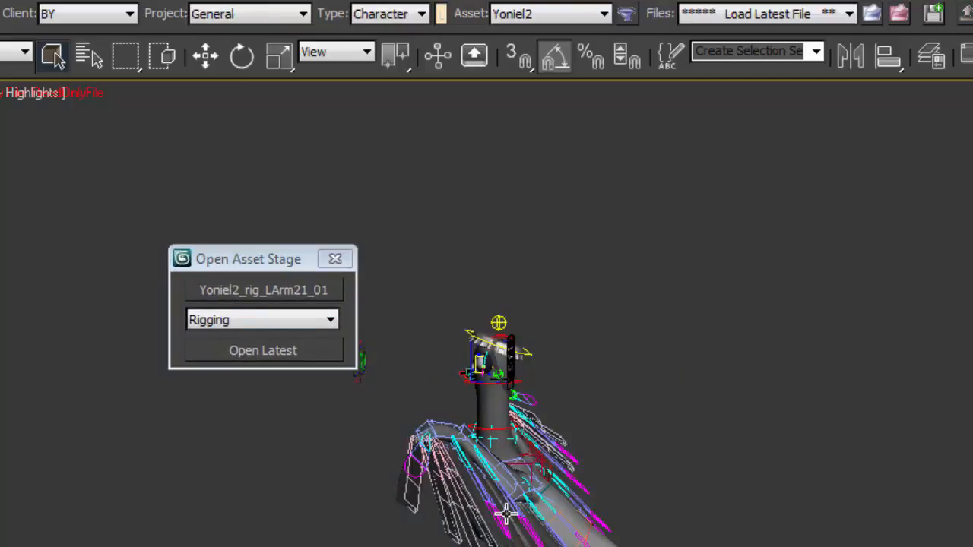
pyautogui.moveTo(508, 511); pyautogui.dragTo(900, 438, button='middle')
pyautogui.press('z')
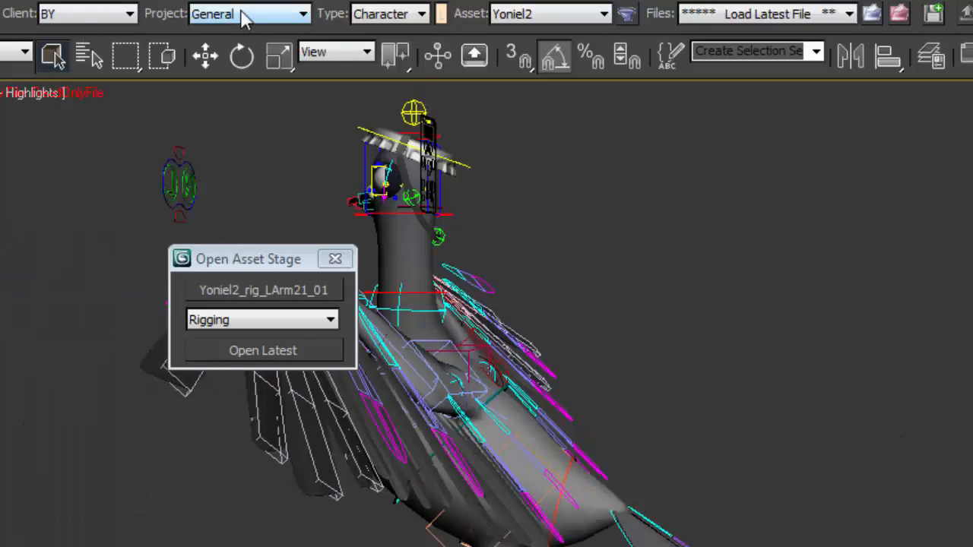
pyautogui.click(390, 21)
pyautogui.click(400, 21)
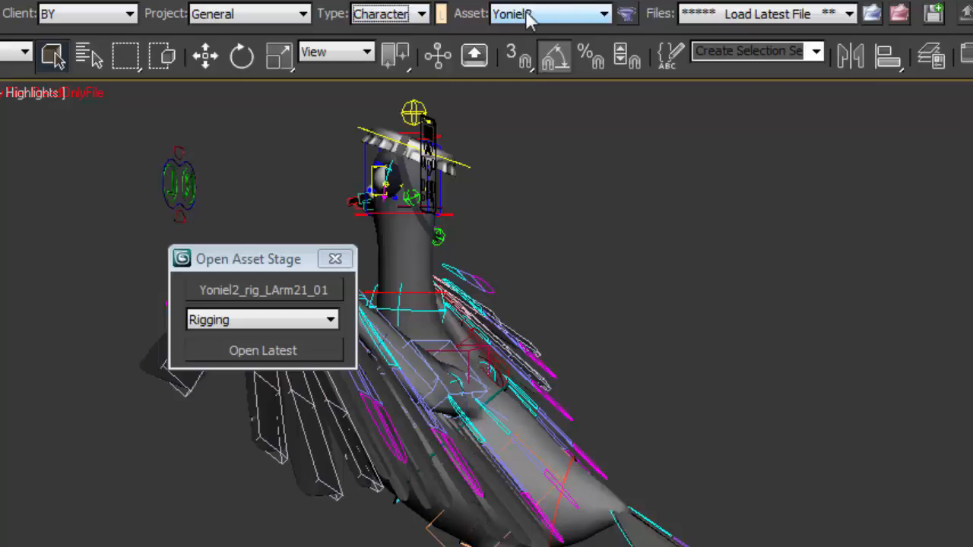
pyautogui.click(403, 14)
pyautogui.click(405, 34)
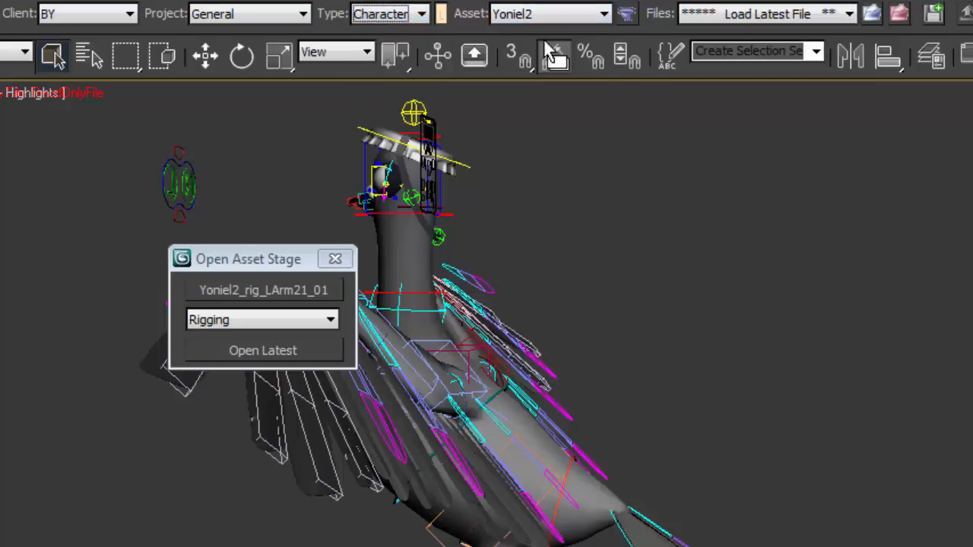
pyautogui.click(692, 15)
pyautogui.scroll(-2, 786, 251)
pyautogui.scroll(2, 790, 304)
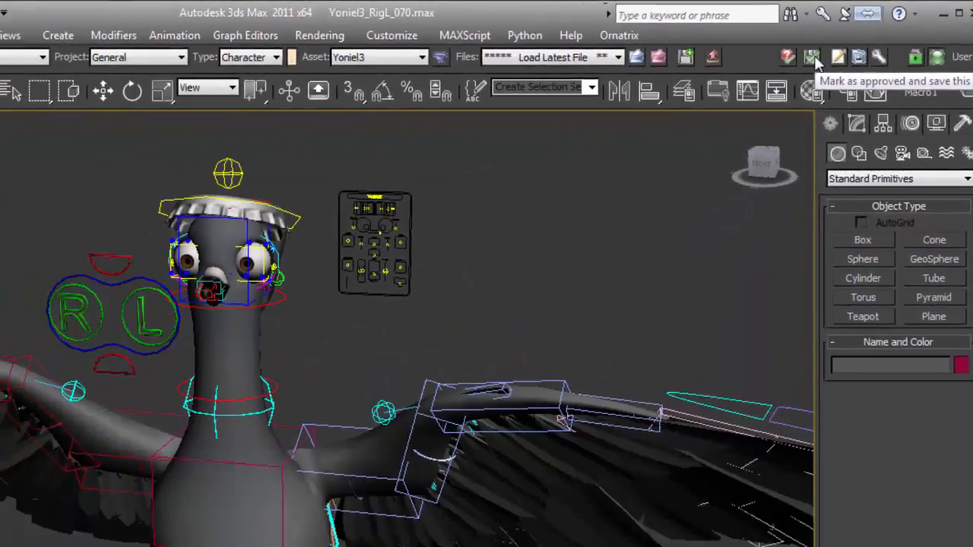
# - Start the approved final rigging save of Yoniel3 and review its pre-flight checks for similar names and display layers
pyautogui.click(707, 95)
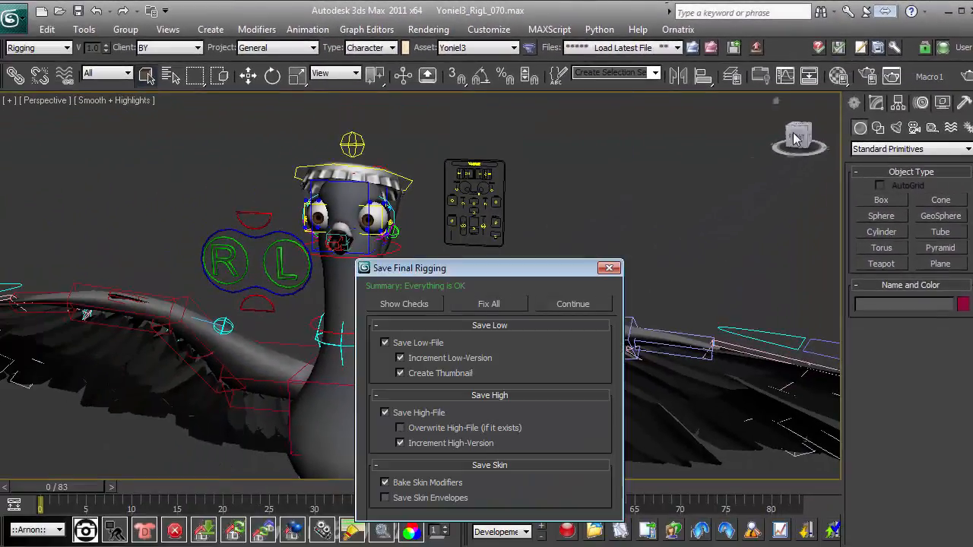
pyautogui.moveTo(508, 269); pyautogui.dragTo(652, 152)
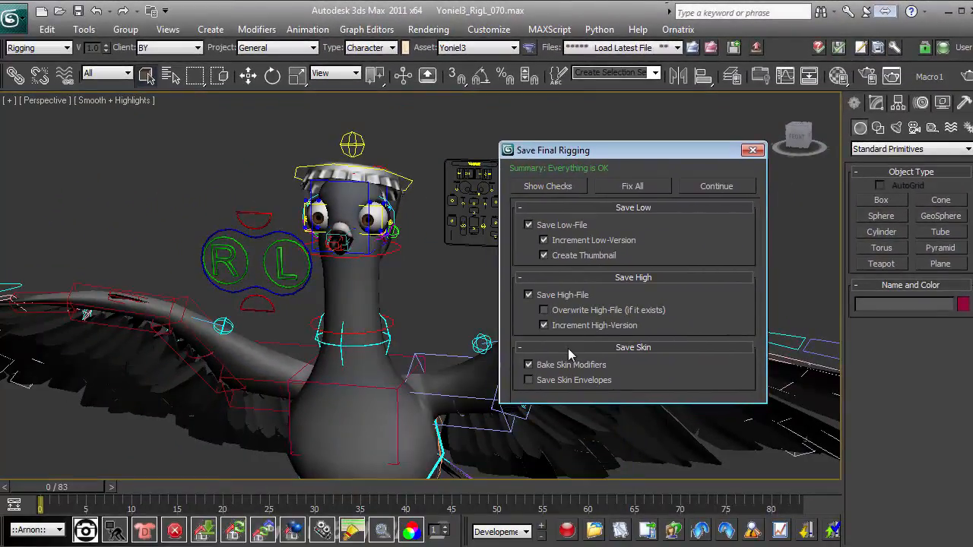
pyautogui.click(547, 186)
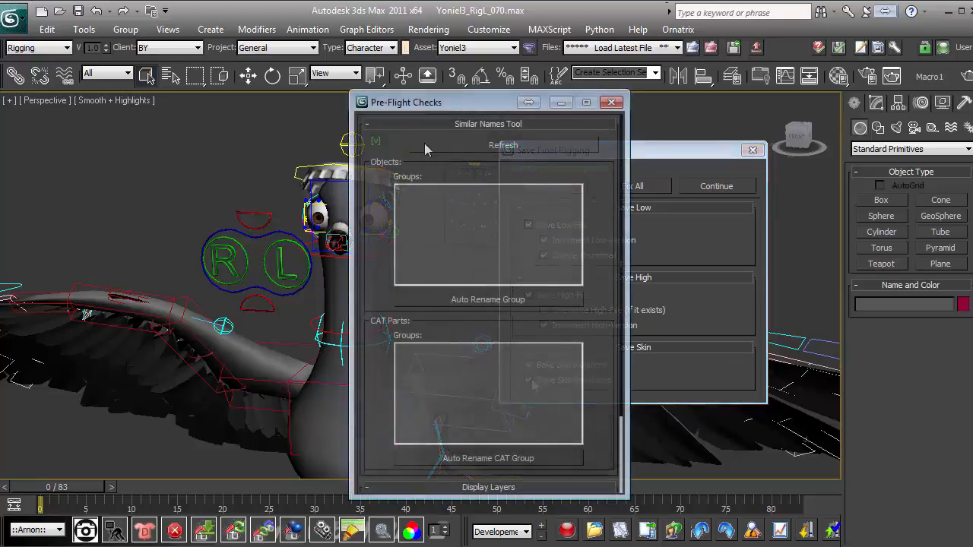
pyautogui.moveTo(490, 106); pyautogui.dragTo(197, 95)
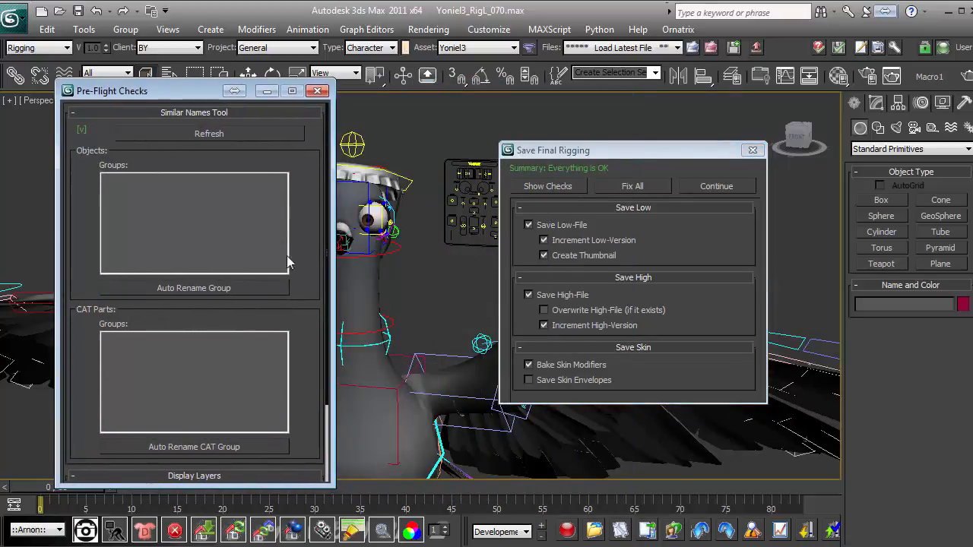
pyautogui.moveTo(294, 243); pyautogui.dragTo(295, 148)
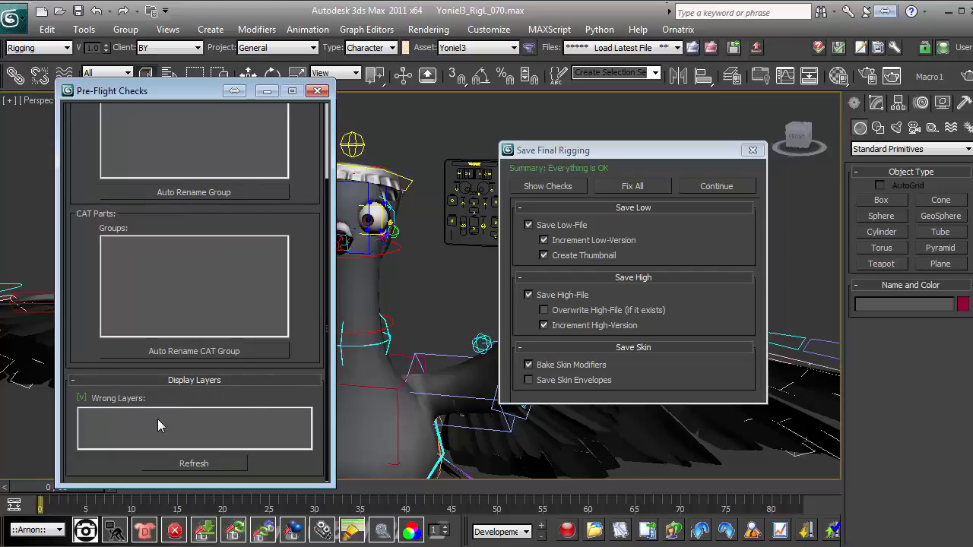
pyautogui.scroll(5, 296, 304)
# - Compare the body mesh's name and rename the character's Eye-L object as Body
pyautogui.click(358, 280)
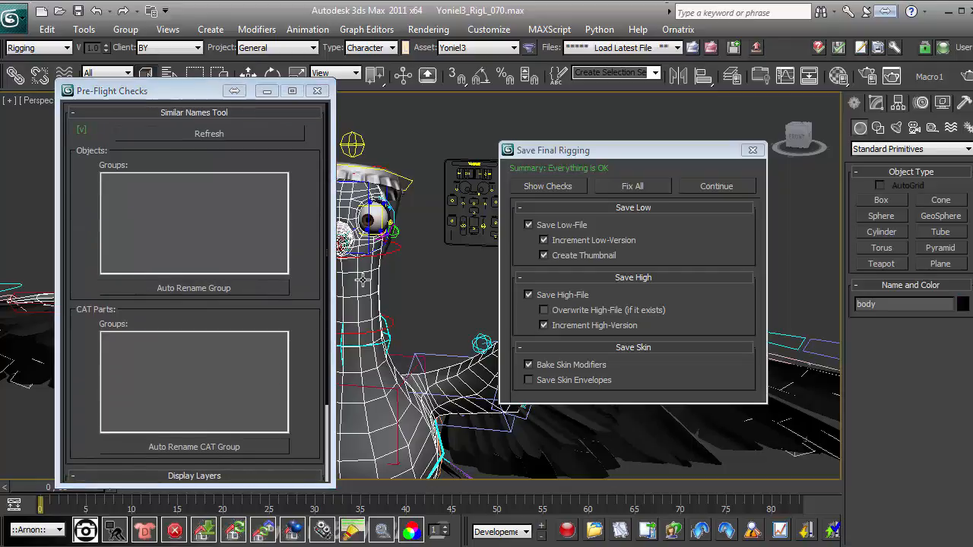
pyautogui.click(377, 215)
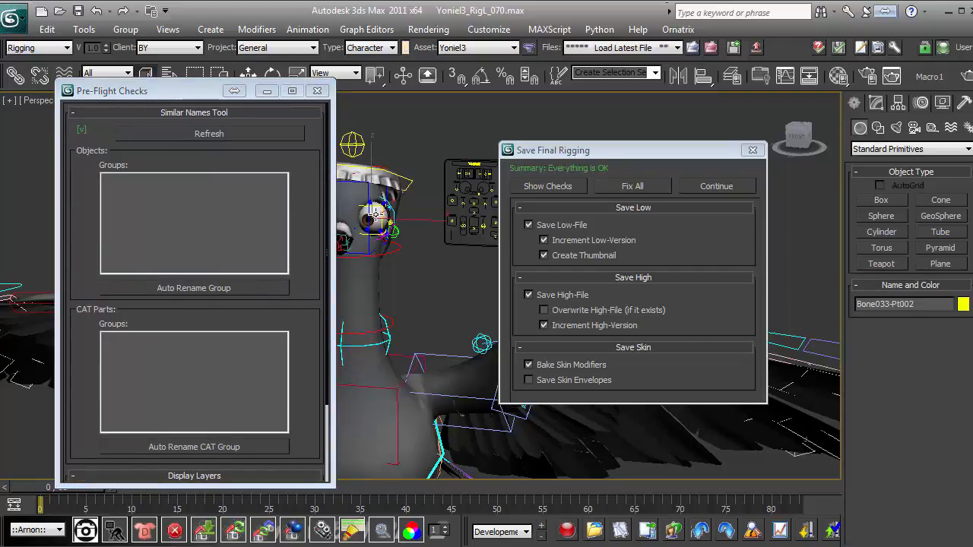
pyautogui.click(375, 214)
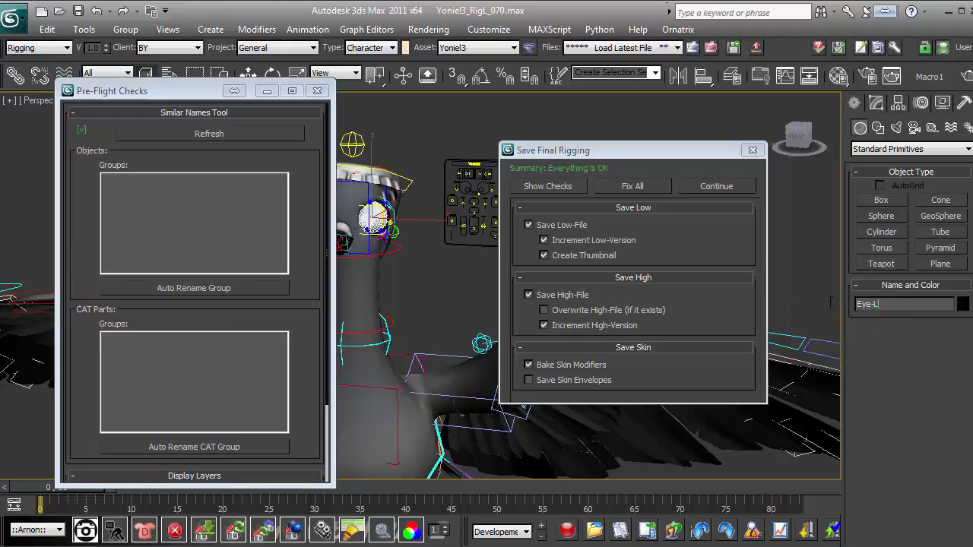
pyautogui.write('Body')
# - Refresh the similar names check and auto-rename the duplicate body object group
pyautogui.click(196, 138)
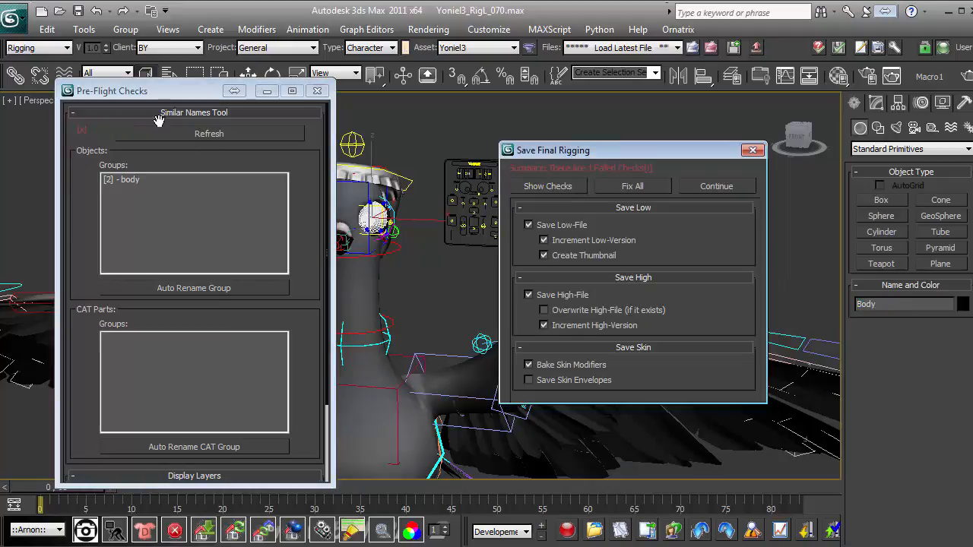
pyautogui.click(129, 180)
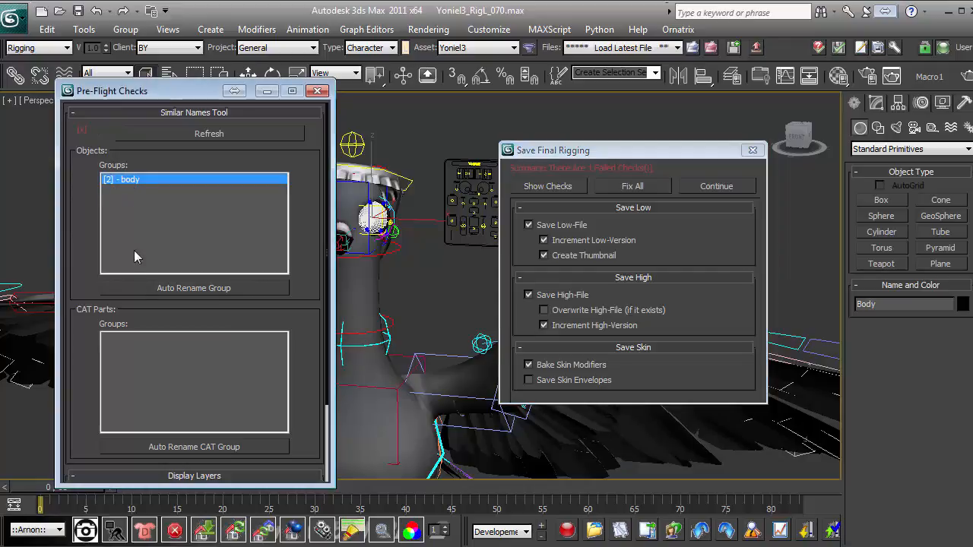
pyautogui.click(141, 288)
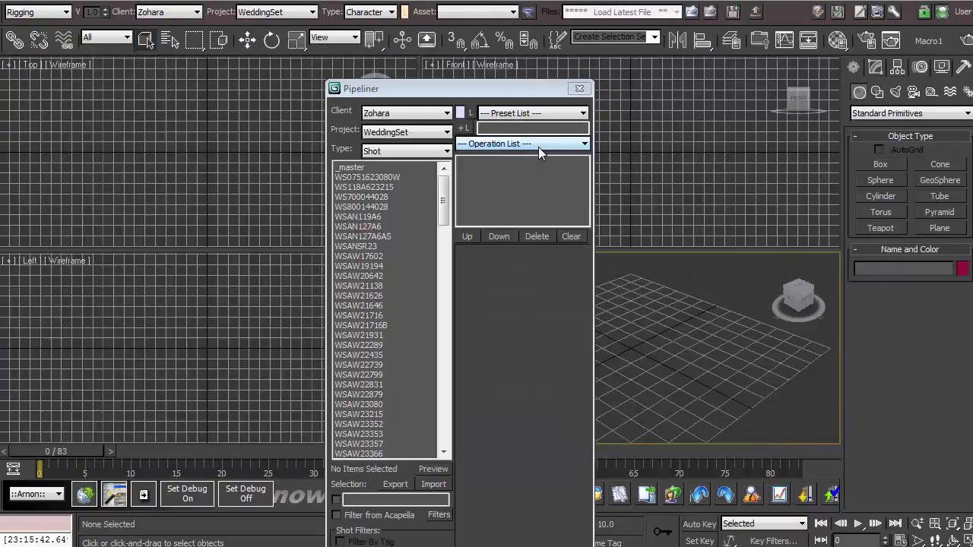
# - Add the ConvertToMovie, ImportShotData and CloseStage operations to the Pipeliner batch for Zohara's WeddingSet shots
pyautogui.click(537, 144)
pyautogui.click(486, 226)
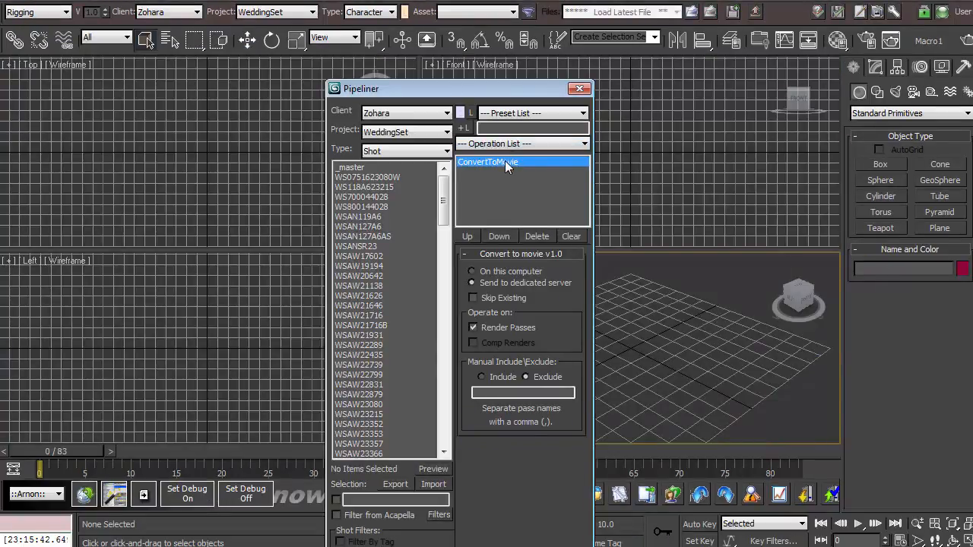
pyautogui.click(506, 144)
pyautogui.click(499, 326)
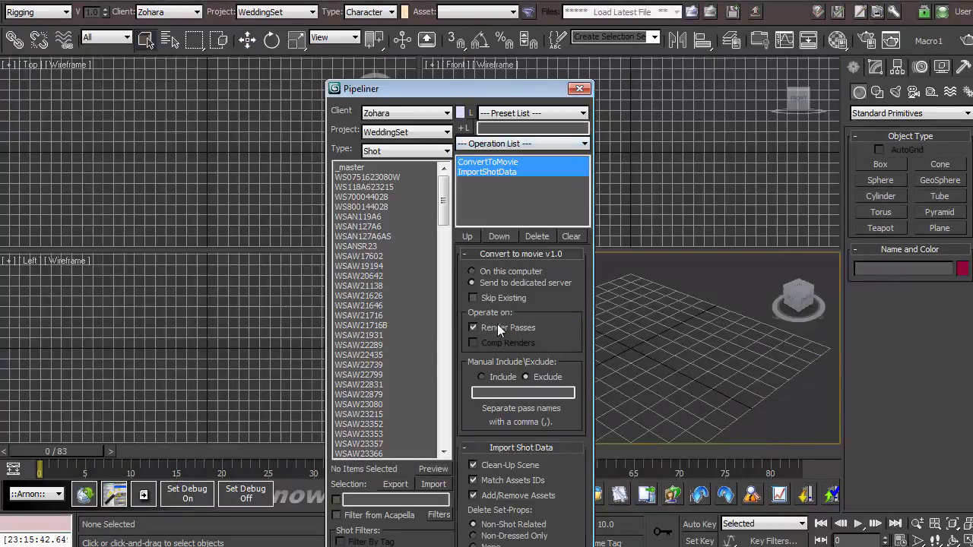
pyautogui.click(511, 144)
pyautogui.click(491, 221)
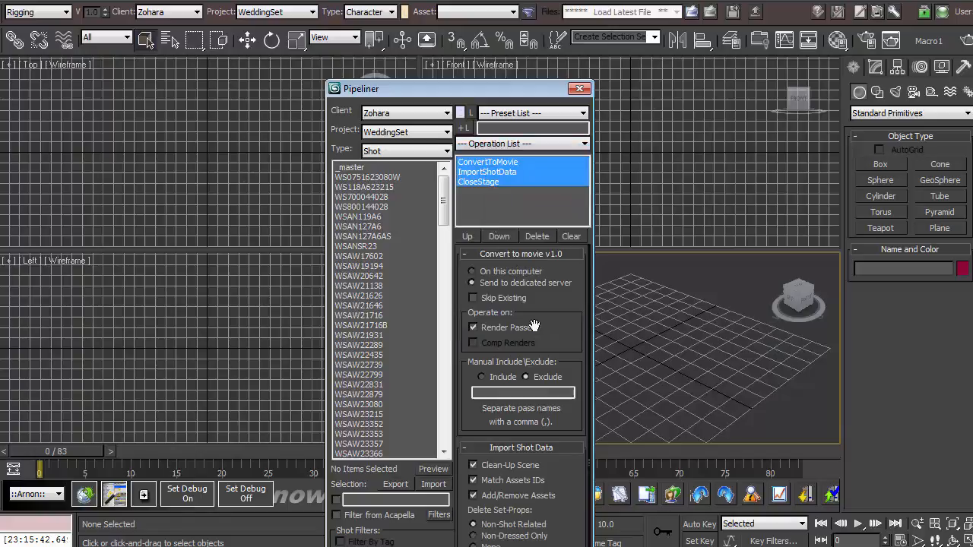
# - Select shots WS800144028 to WSAW21646, plus WSAW21716B and WSAW22739 to WSAW22831, for the batch
pyautogui.click(491, 162)
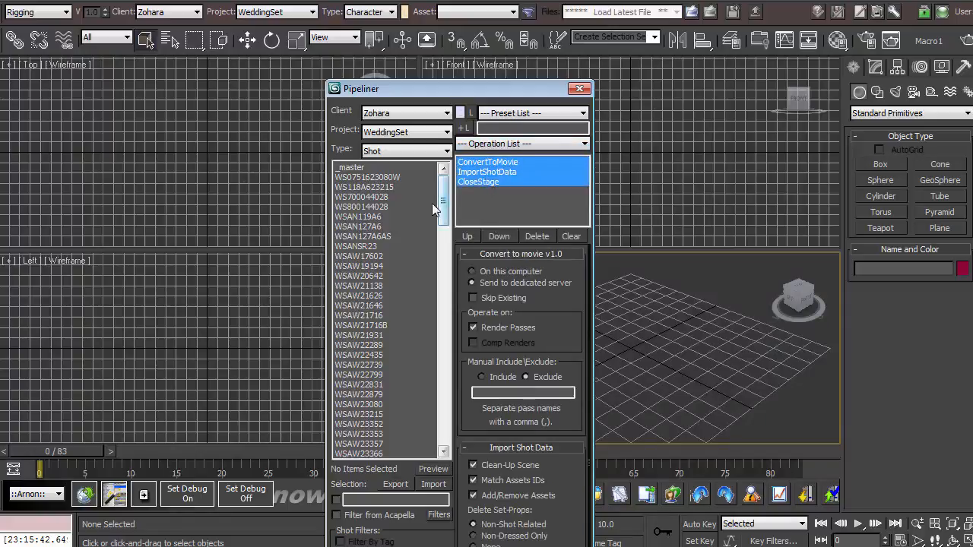
pyautogui.moveTo(361, 207); pyautogui.dragTo(354, 305)
pyautogui.keyDown('ctrl'); pyautogui.moveTo(363, 365); pyautogui.dragTo(375, 385); pyautogui.keyUp('ctrl')
# - Start a new Pipeliner batch with the OpenStage and ChooseAssets operations
pyautogui.click(528, 145)
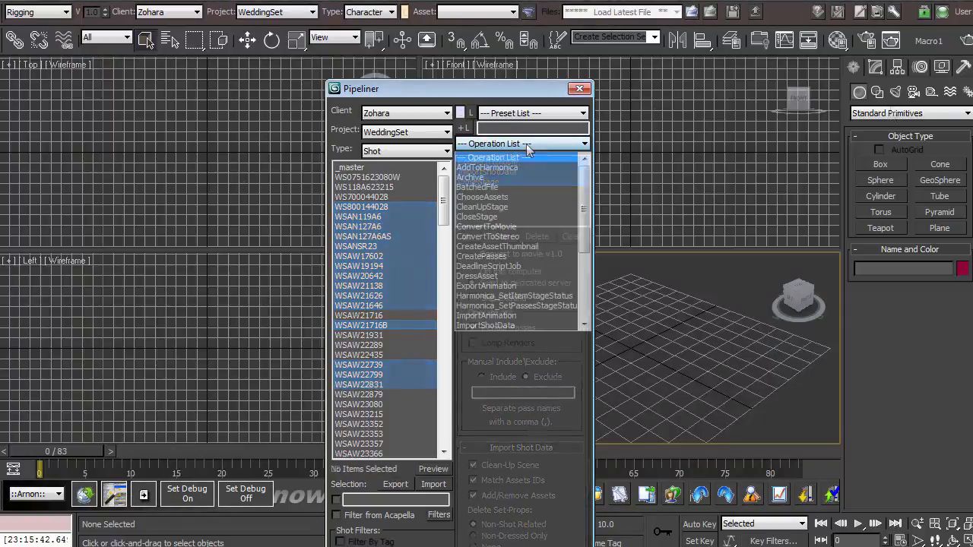
pyautogui.scroll(-3, 534, 213)
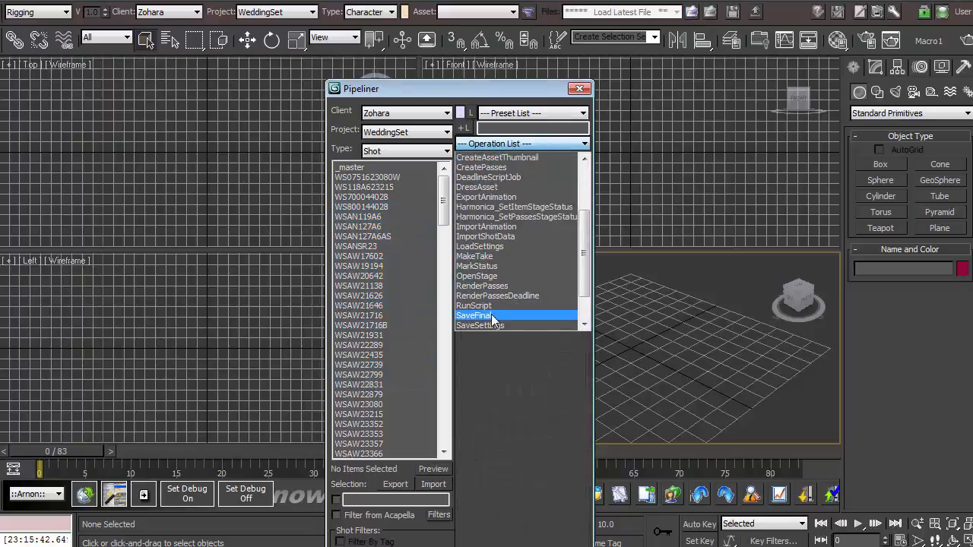
pyautogui.click(477, 276)
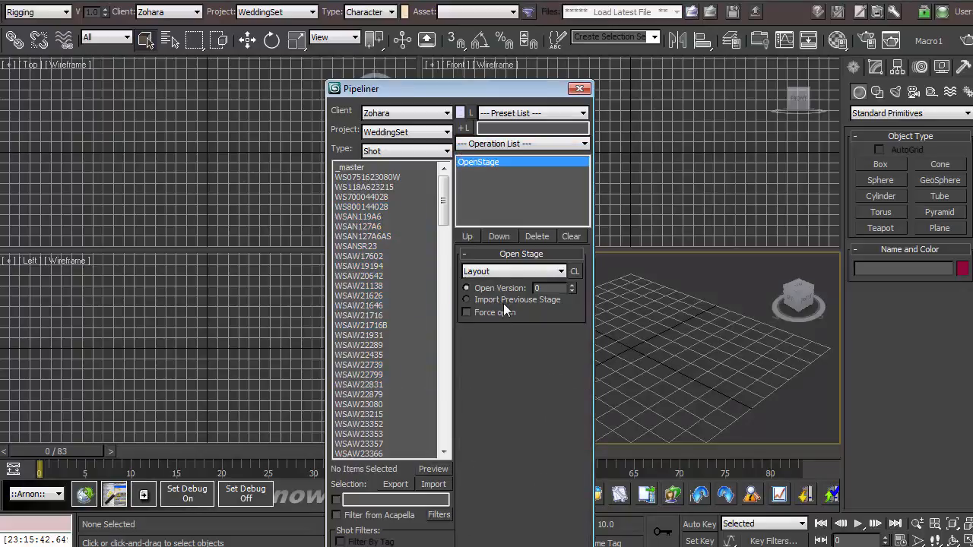
pyautogui.click(501, 145)
pyautogui.scroll(-2, 491, 275)
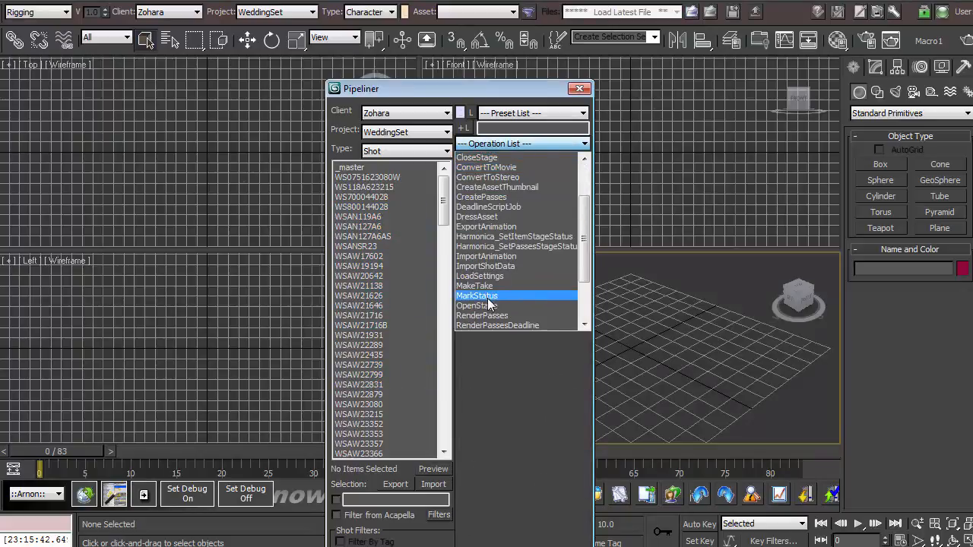
pyautogui.scroll(2, 503, 263)
pyautogui.click(482, 197)
# - Add the UpdateAssets operation to the batch and set it to bring assets as High
pyautogui.click(522, 144)
pyautogui.scroll(-5, 510, 228)
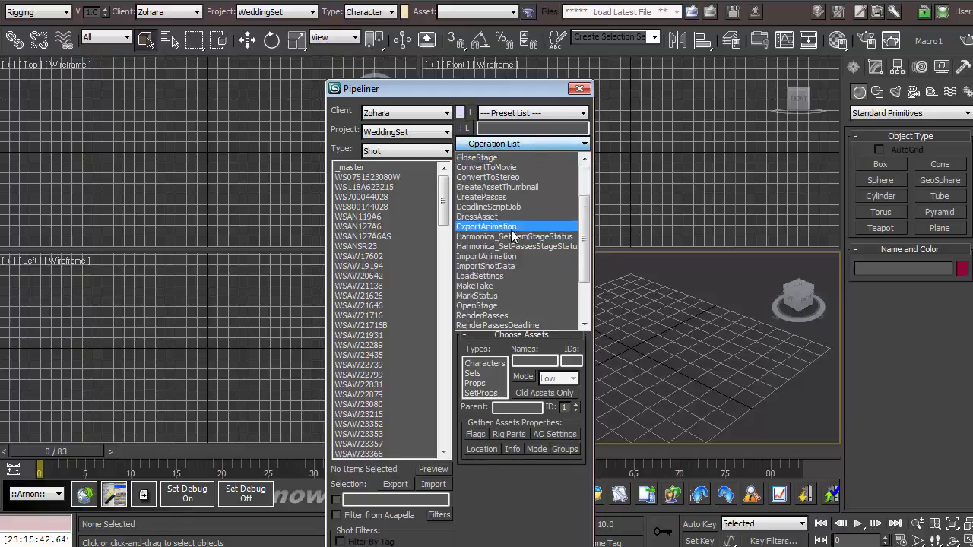
pyautogui.click(490, 314)
pyautogui.moveTo(558, 310); pyautogui.dragTo(550, 174)
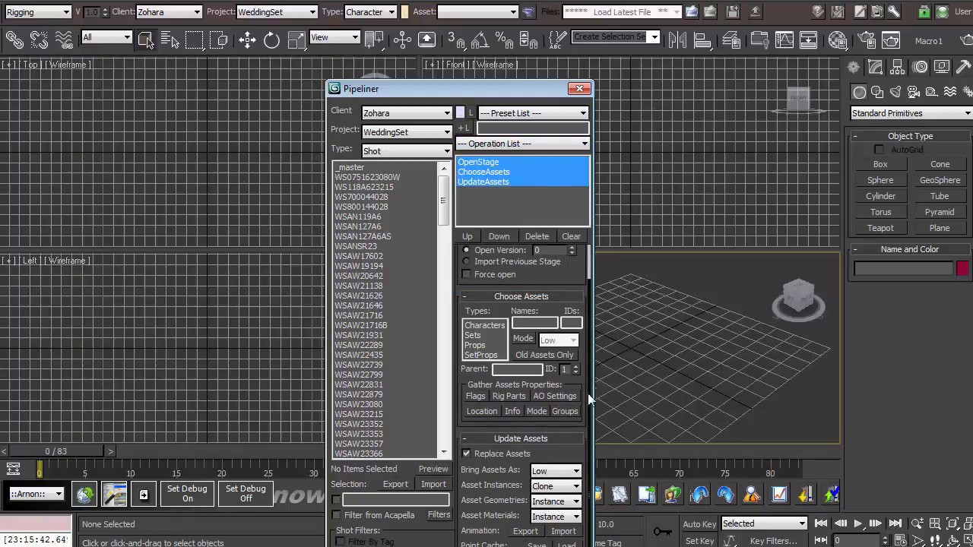
# - Add the CloseStage operation and set it to save a new version as PreRender
pyautogui.click(522, 144)
pyautogui.scroll(-2, 501, 222)
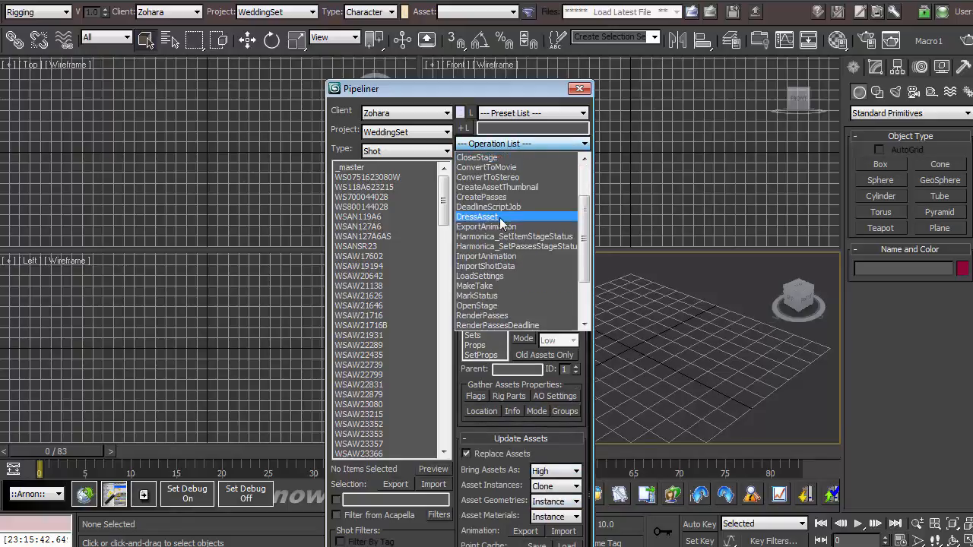
pyautogui.click(486, 157)
pyautogui.click(531, 194)
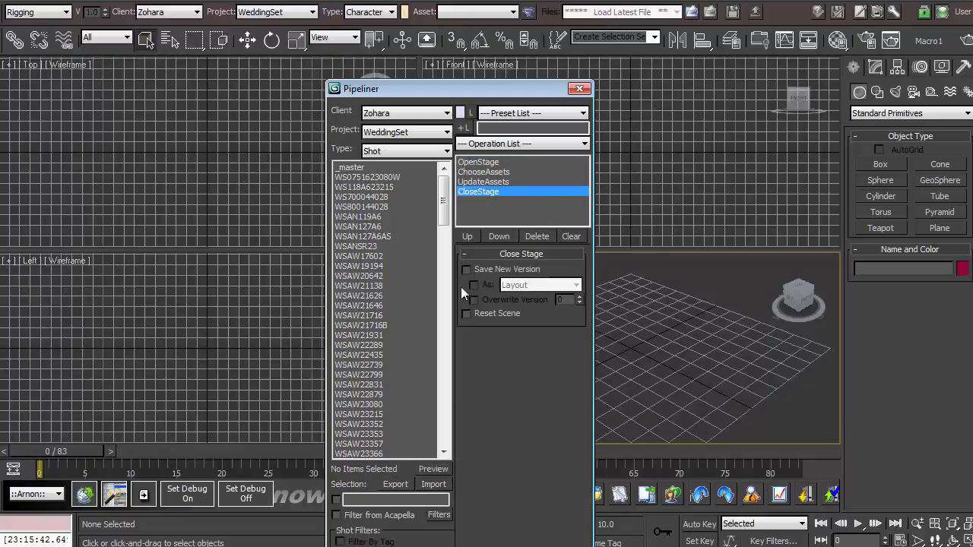
pyautogui.click(525, 285)
pyautogui.click(517, 310)
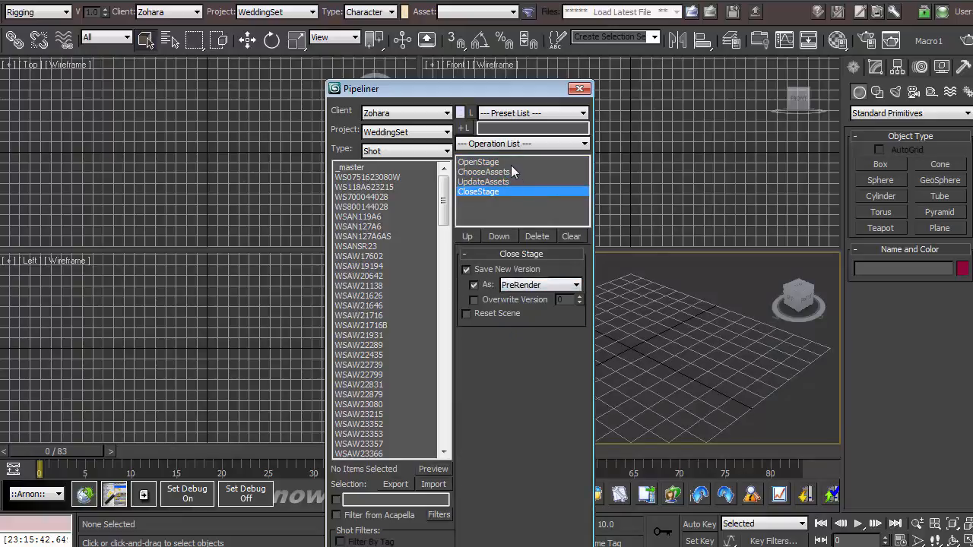
# - Examine the combined settings of the OpenStage, ChooseAssets, UpdateAssets and CloseStage operations
pyautogui.moveTo(511, 164); pyautogui.dragTo(511, 194)
pyautogui.moveTo(560, 411); pyautogui.dragTo(550, 380)
pyautogui.click(501, 210)
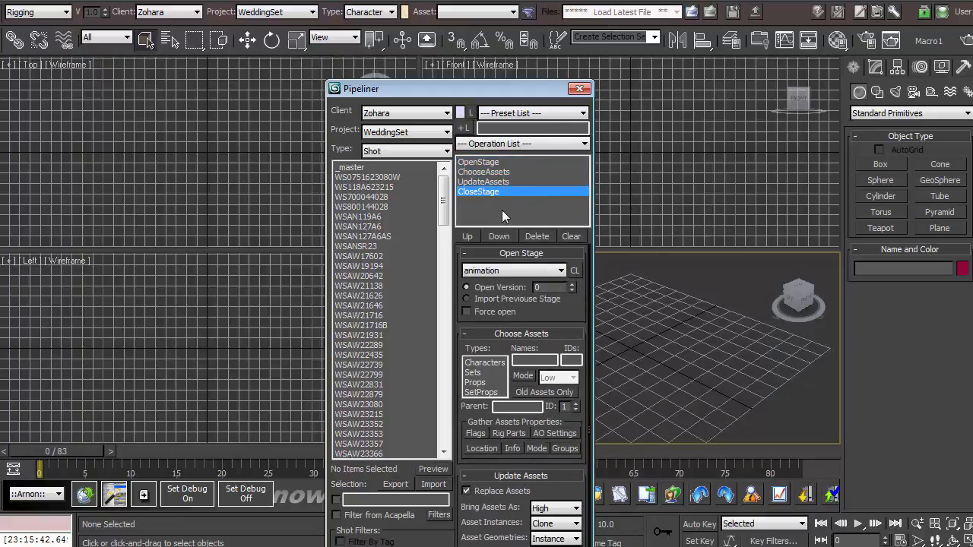
pyautogui.keyDown('ctrl'); pyautogui.click(483, 182); pyautogui.keyUp('ctrl')
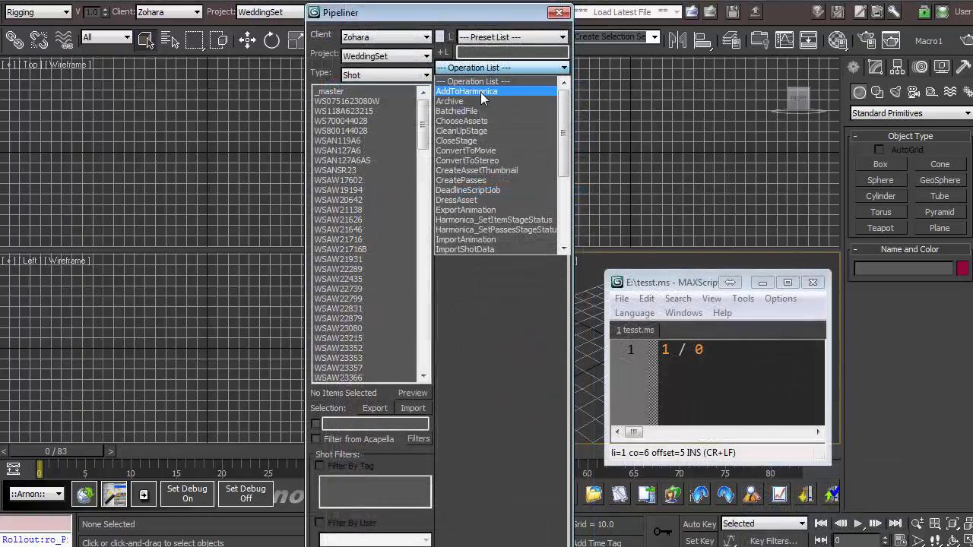
# - Add a RunScript operation to the WeddingSet shot batch and load the script tesst.ms from drive E
pyautogui.scroll(-4, 482, 114)
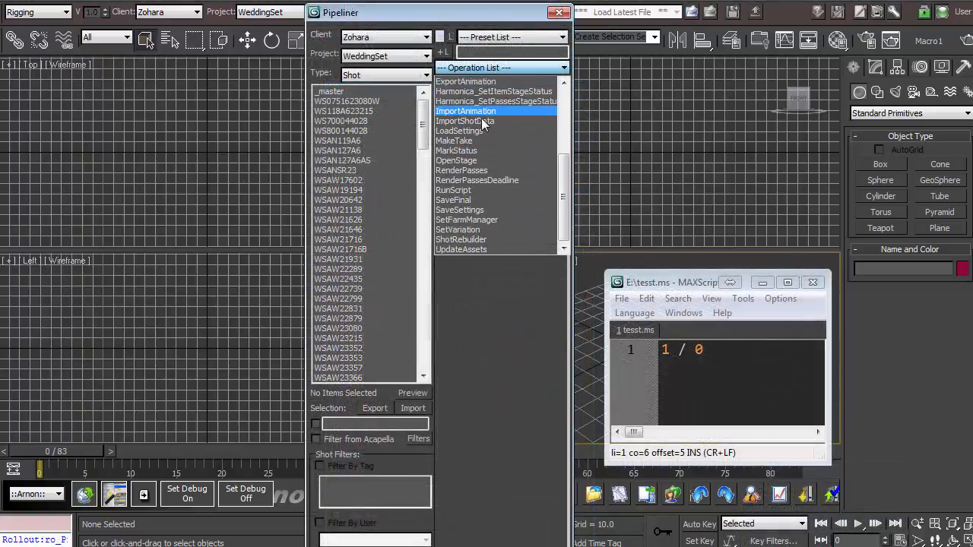
pyautogui.click(473, 191)
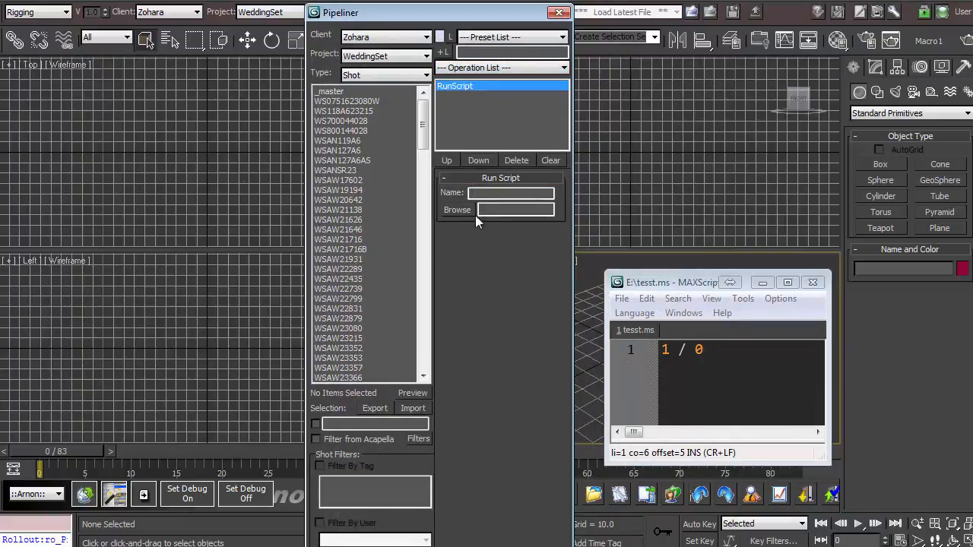
pyautogui.click(454, 212)
pyautogui.click(364, 325)
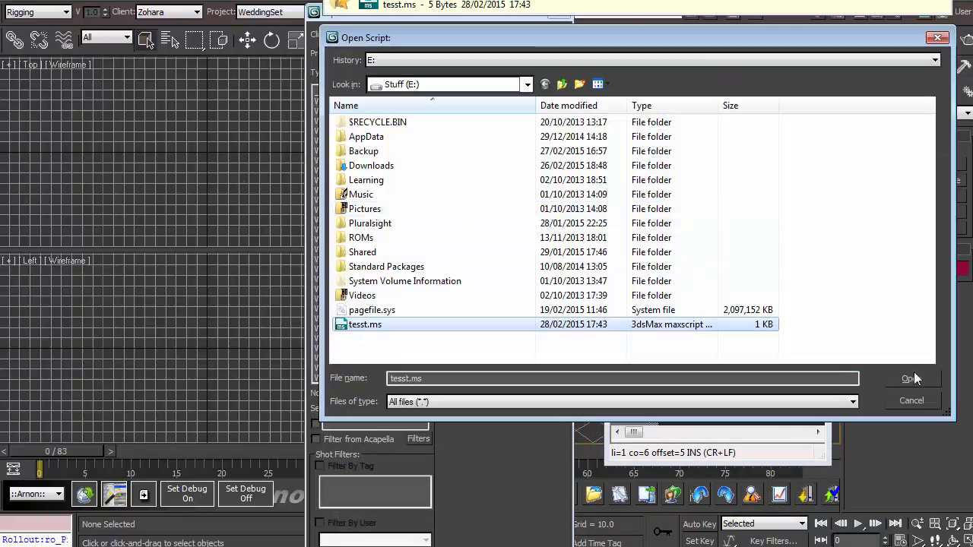
pyautogui.click(911, 378)
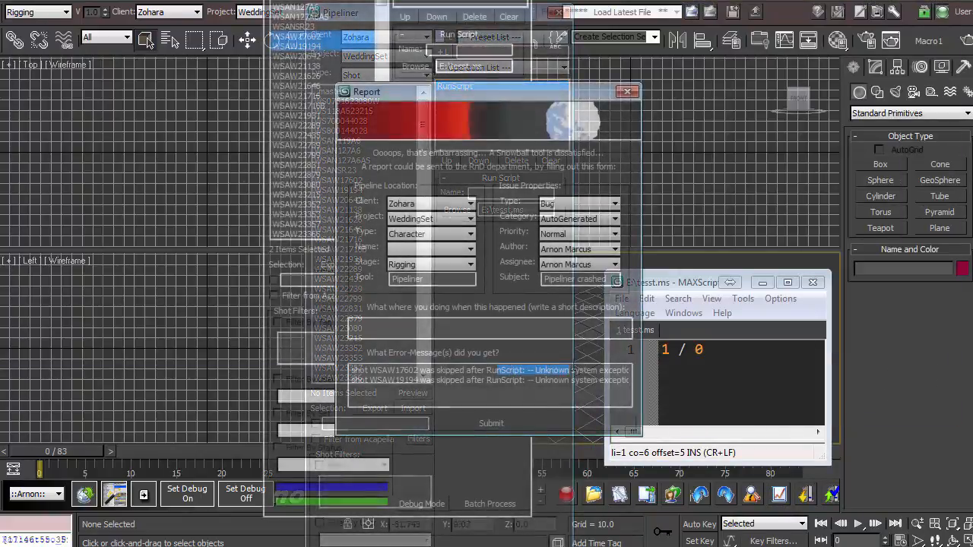
# - Submit the Pipeliner crash report, then open its Redmine issue from the Outlook notification and review the details
pyautogui.click(493, 427)
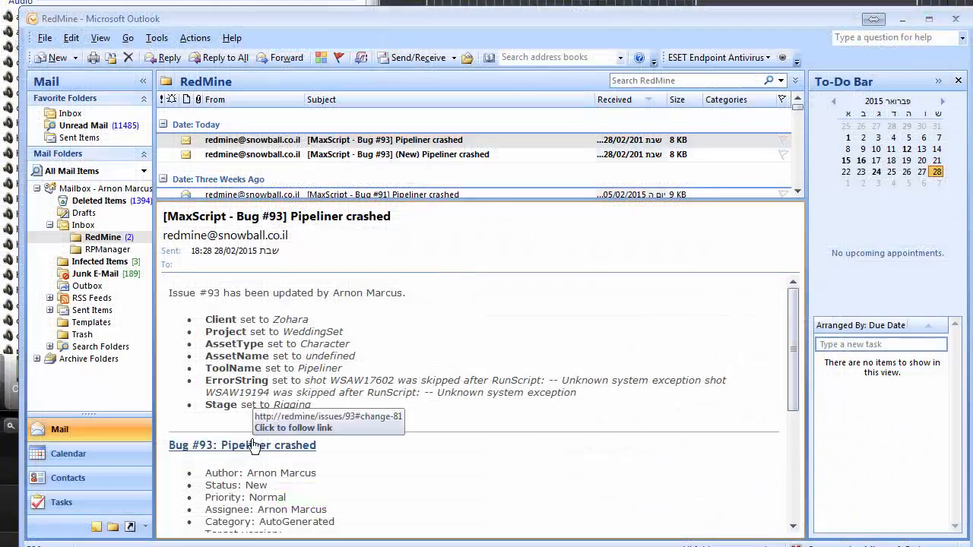
pyautogui.click(272, 397)
pyautogui.scroll(6, 532, 363)
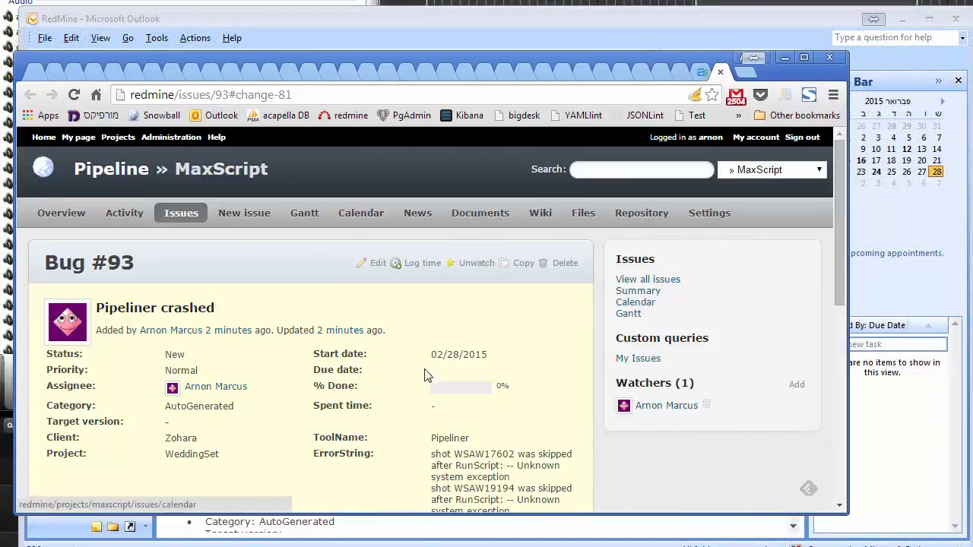
pyautogui.scroll(-6, 471, 361)
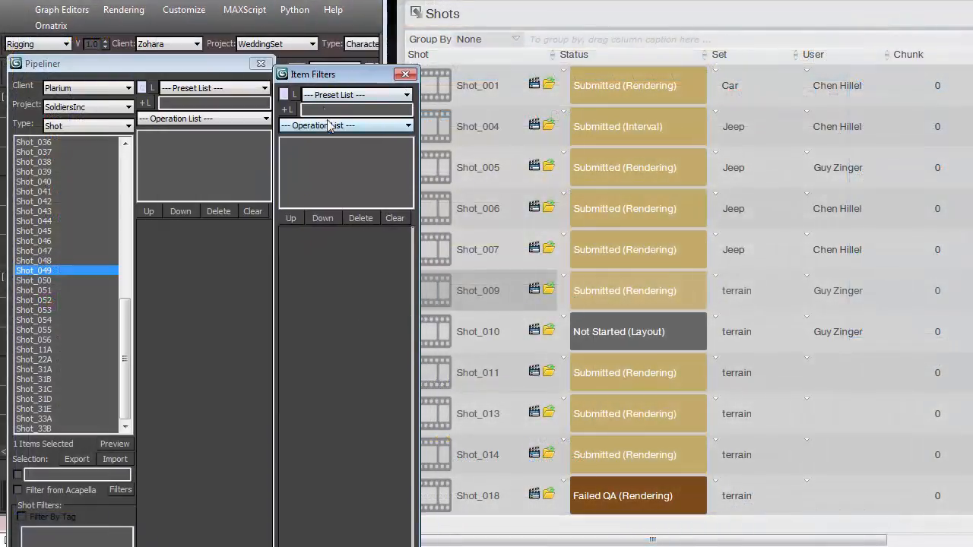
# - Add the Harmonica_Users item filter for the SoldiersInc shots and select different Layout-stage users in turn
pyautogui.click(329, 125)
pyautogui.click(332, 172)
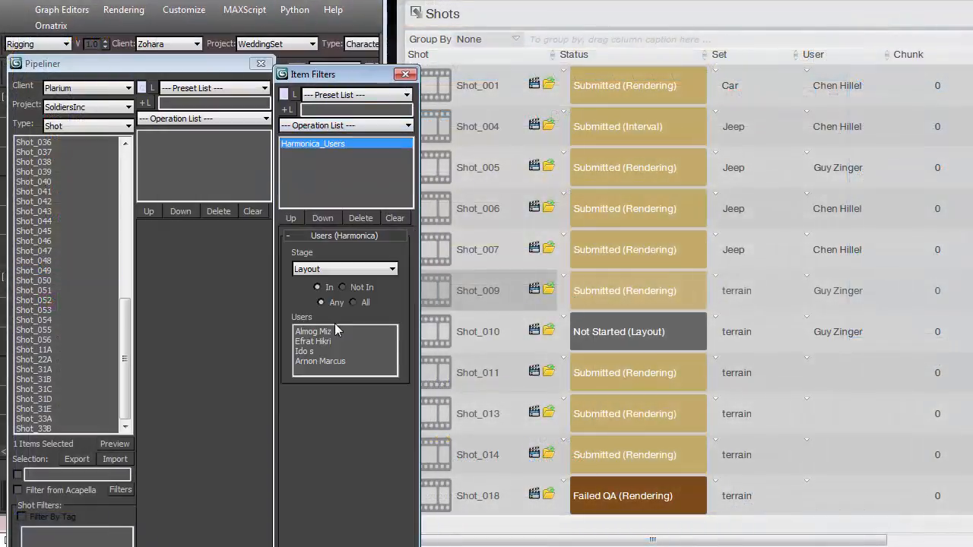
pyautogui.click(329, 350)
pyautogui.click(327, 362)
pyautogui.click(326, 332)
# - Set the users filter's stage to Animation and select the second listed user
pyautogui.click(325, 270)
pyautogui.click(324, 292)
pyautogui.click(326, 343)
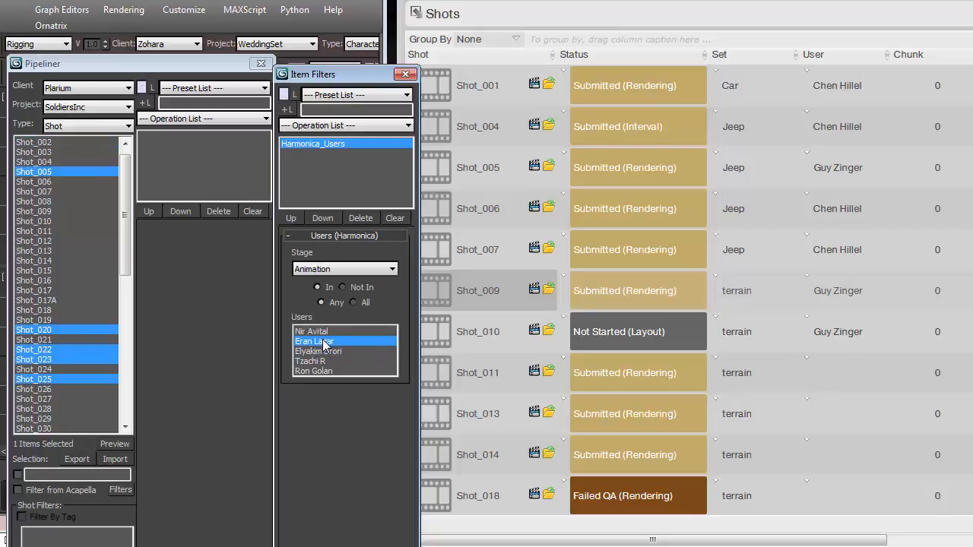